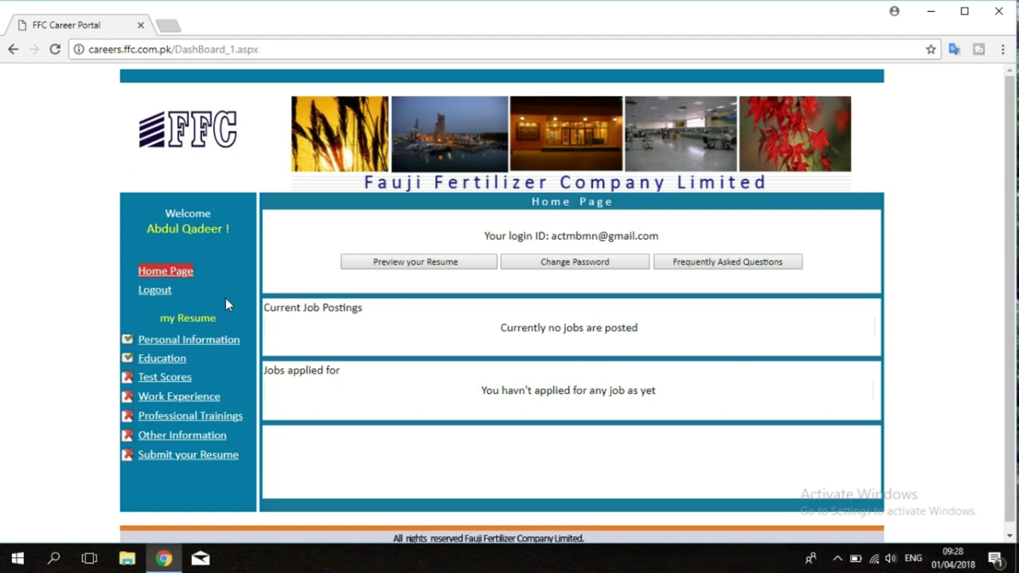
Step: Open the Personal Information section of the resume and go through the general instructions and job category descriptions
scroll(226, 299, "down", 1)
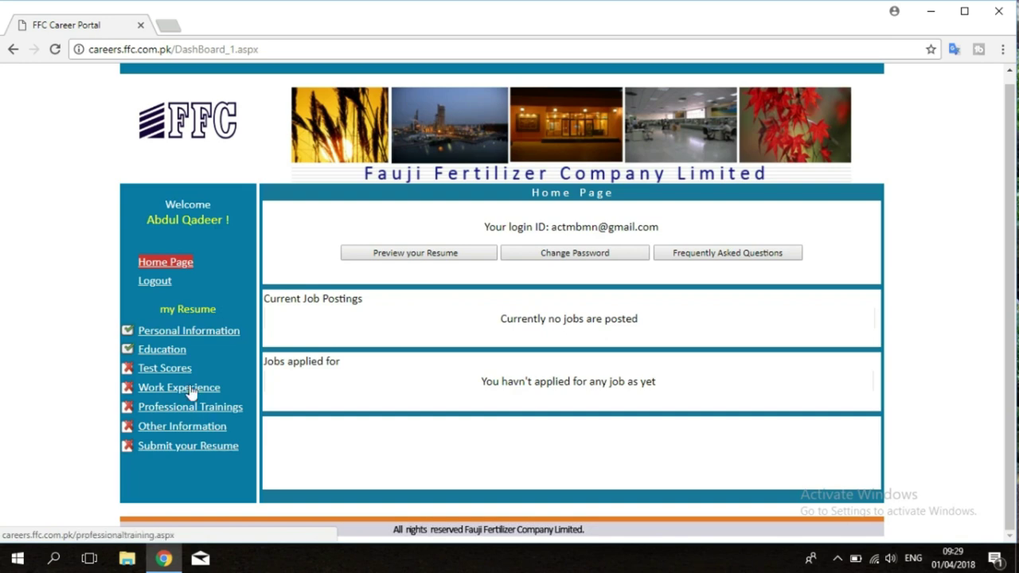
left_click(211, 336)
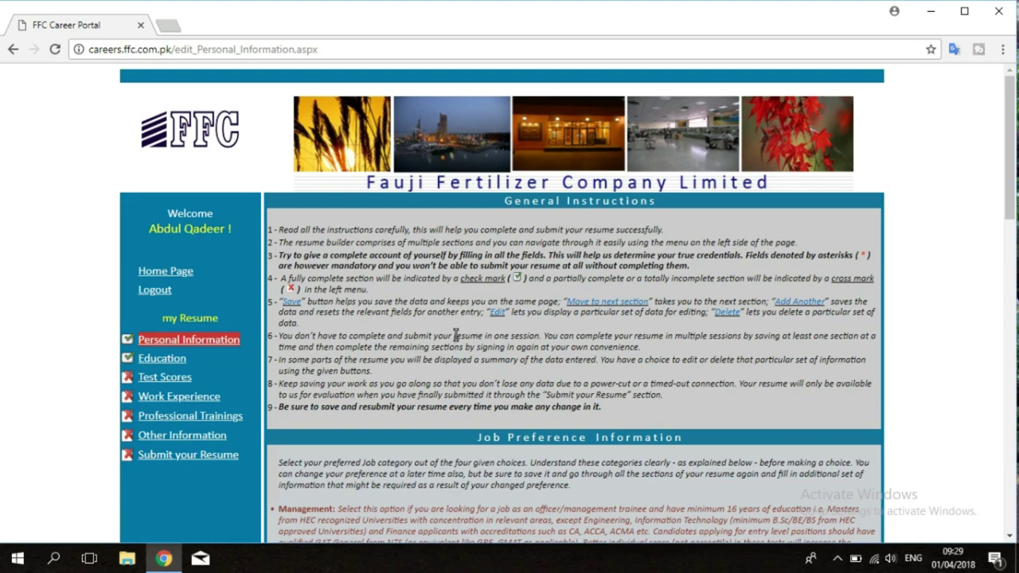
scroll(456, 335, "down", 2)
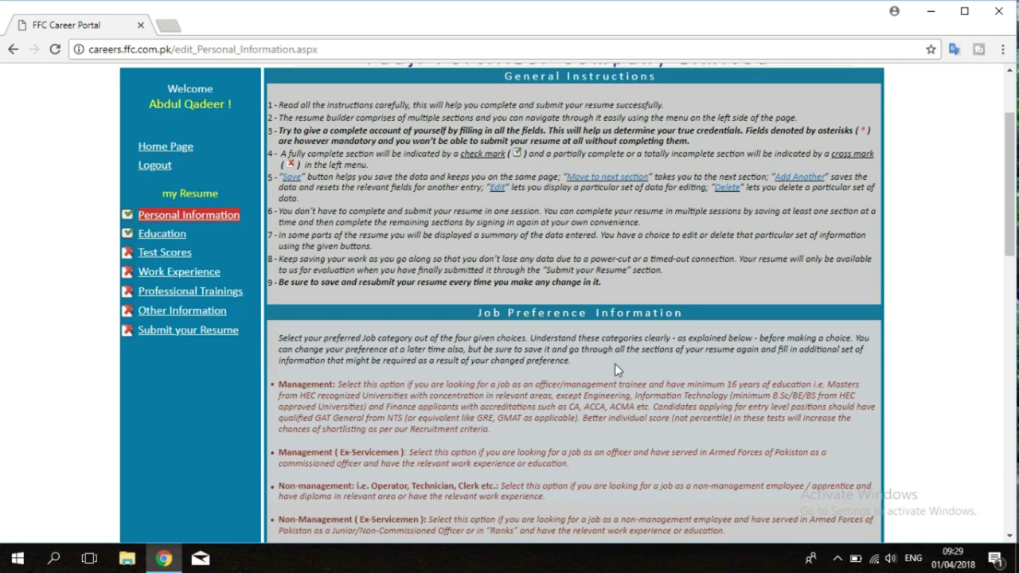
scroll(614, 366, "down", 2)
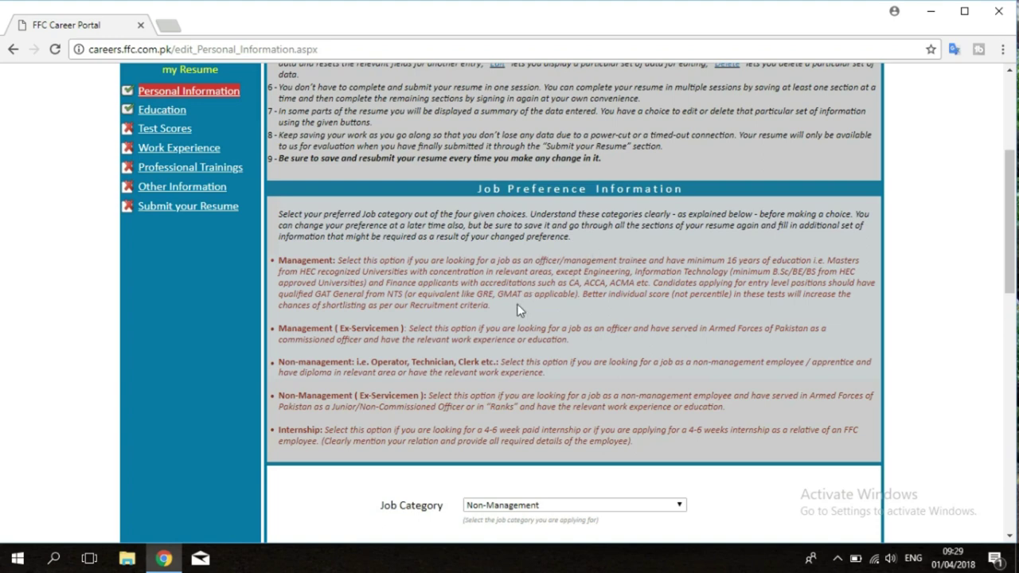
scroll(645, 291, "down", 2)
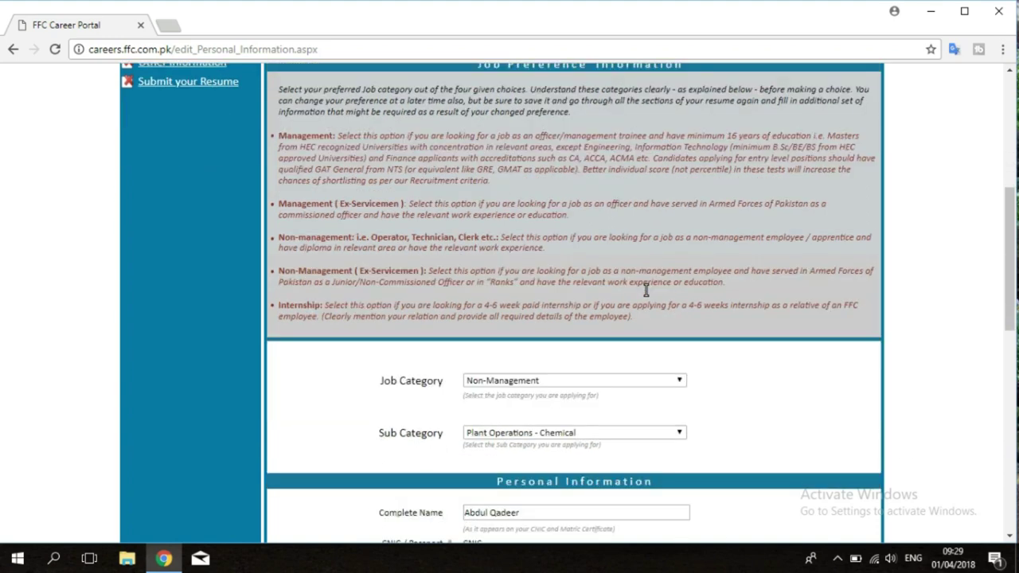
scroll(605, 199, "down", 4)
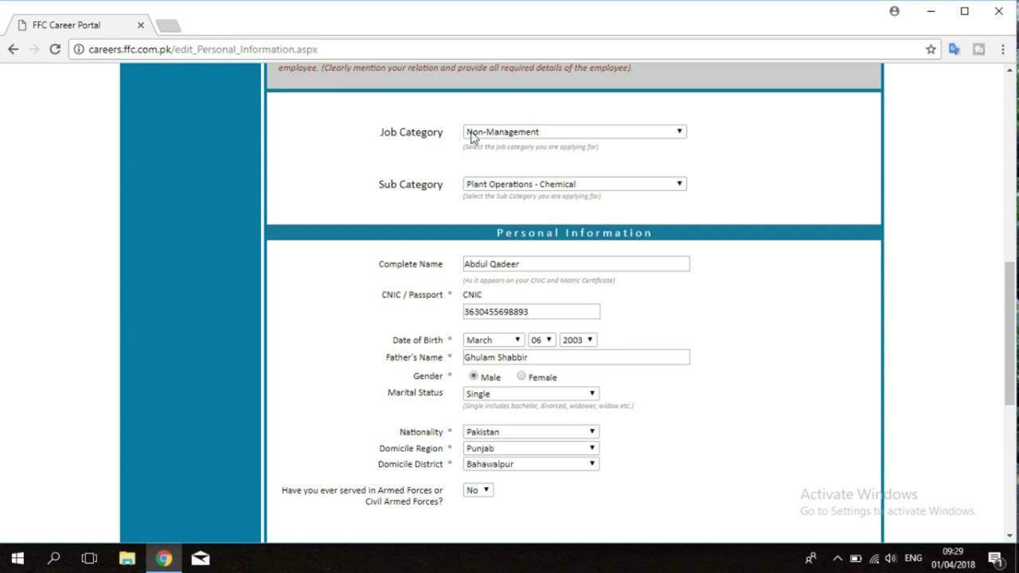
Step: Choose Non-Management as the job category and Plant Operations - Chemical as the sub category
left_click(679, 133)
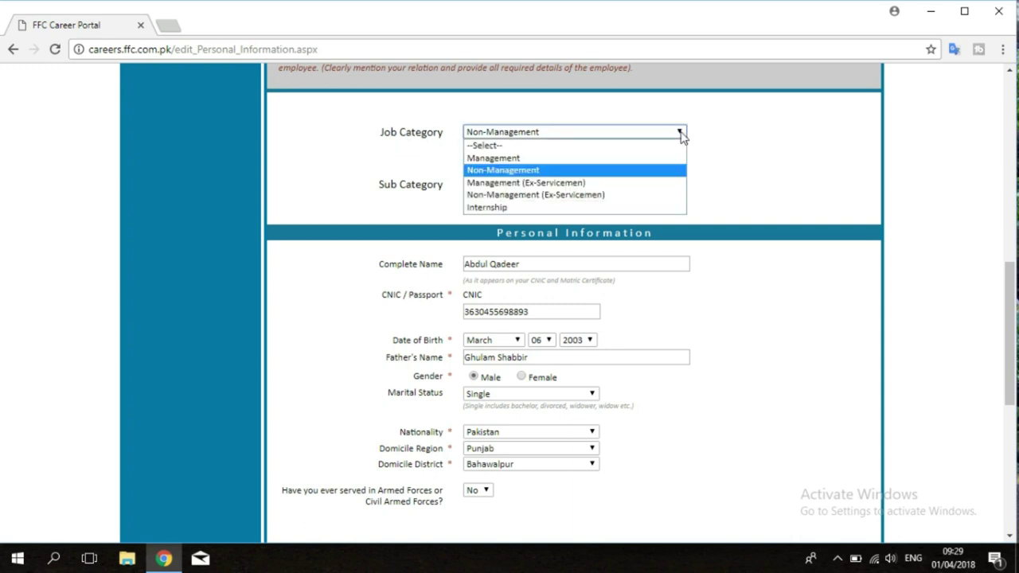
left_click(527, 170)
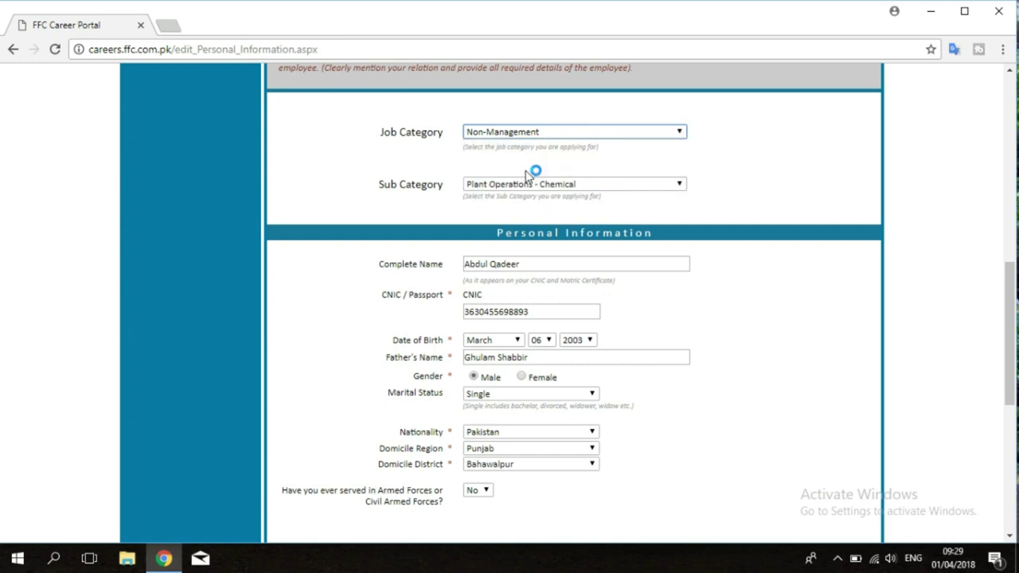
left_click(680, 187)
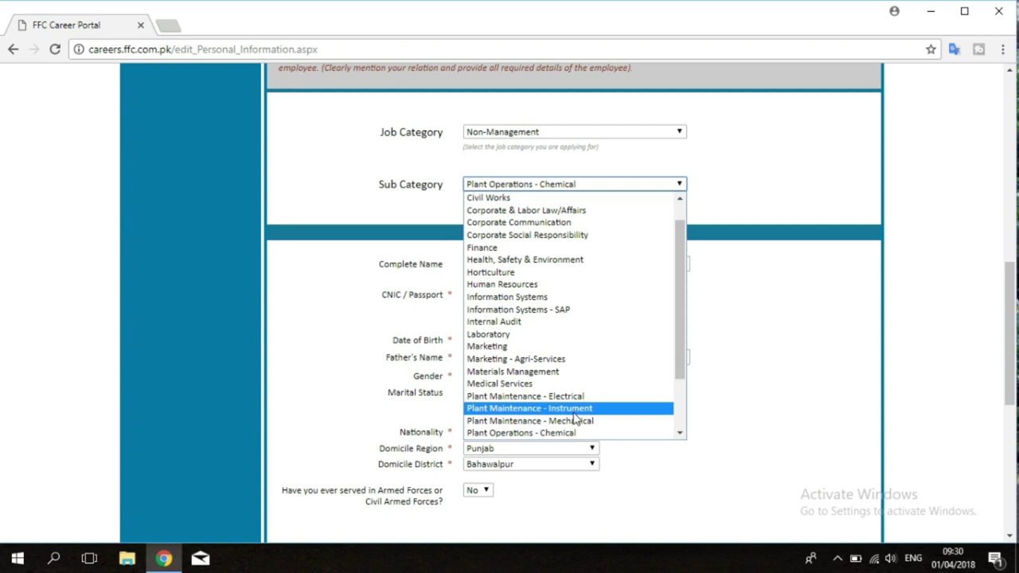
left_click(529, 434)
scroll(597, 318, "down", 2)
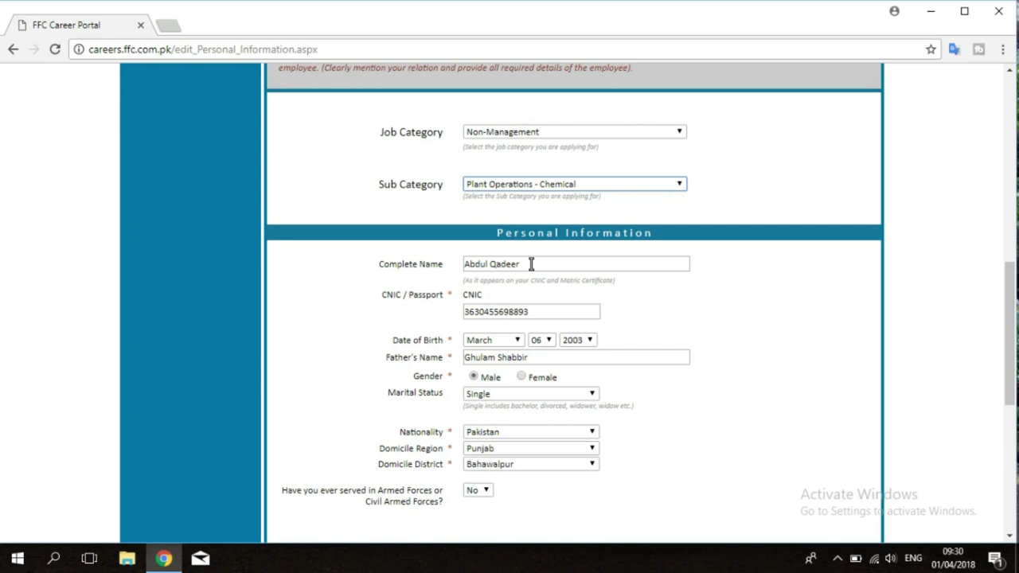
Step: Check the CNIC number, the date of birth options and the father's name in the personal information
left_click(538, 312)
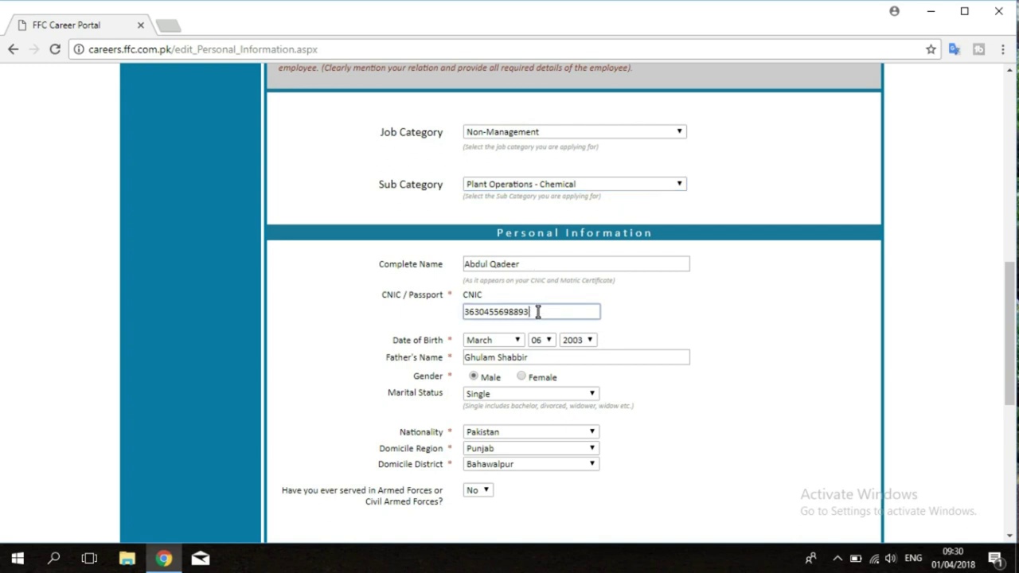
left_click(517, 342)
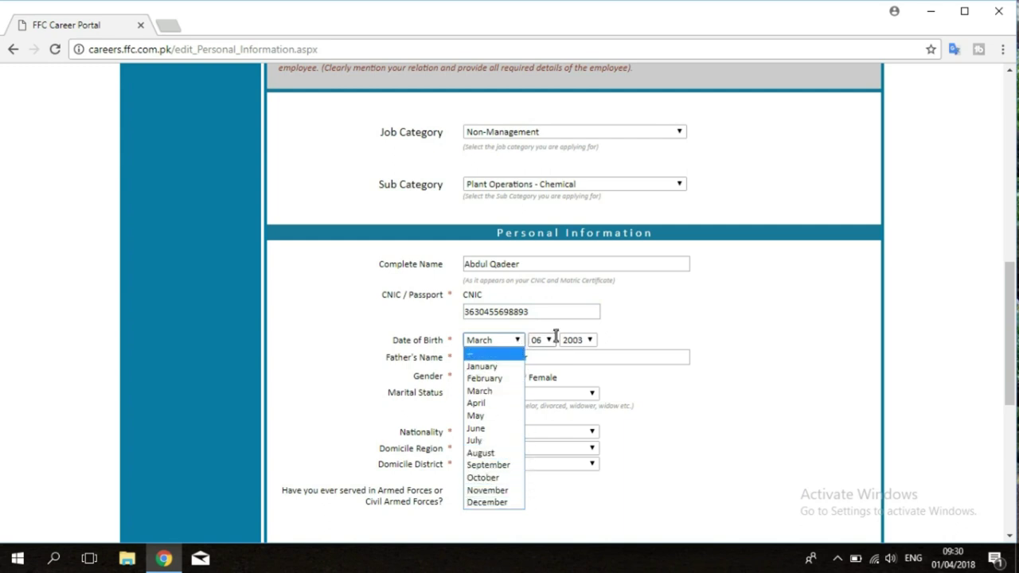
left_click(549, 341)
left_click(548, 340)
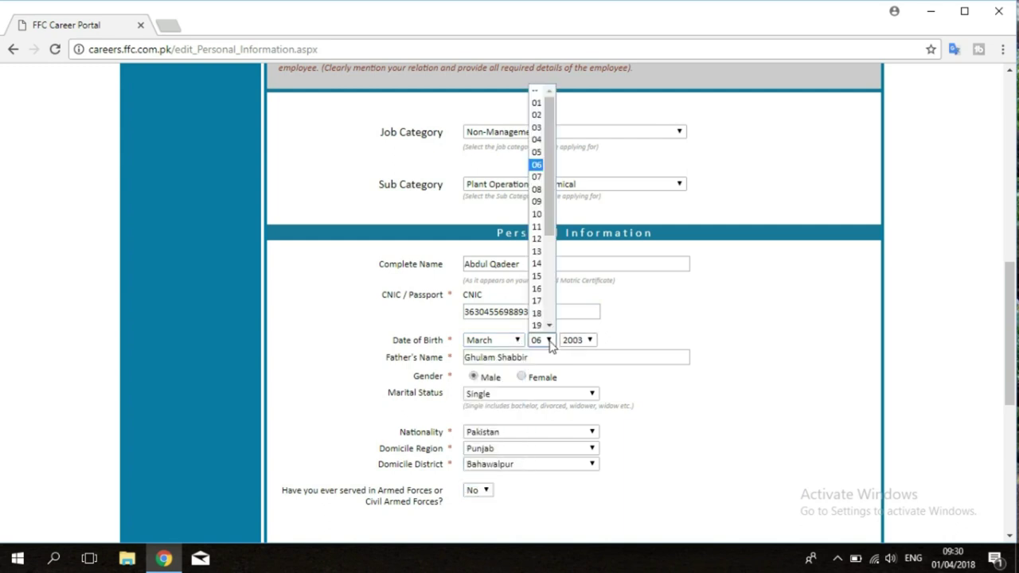
left_click(589, 341)
left_click(589, 341)
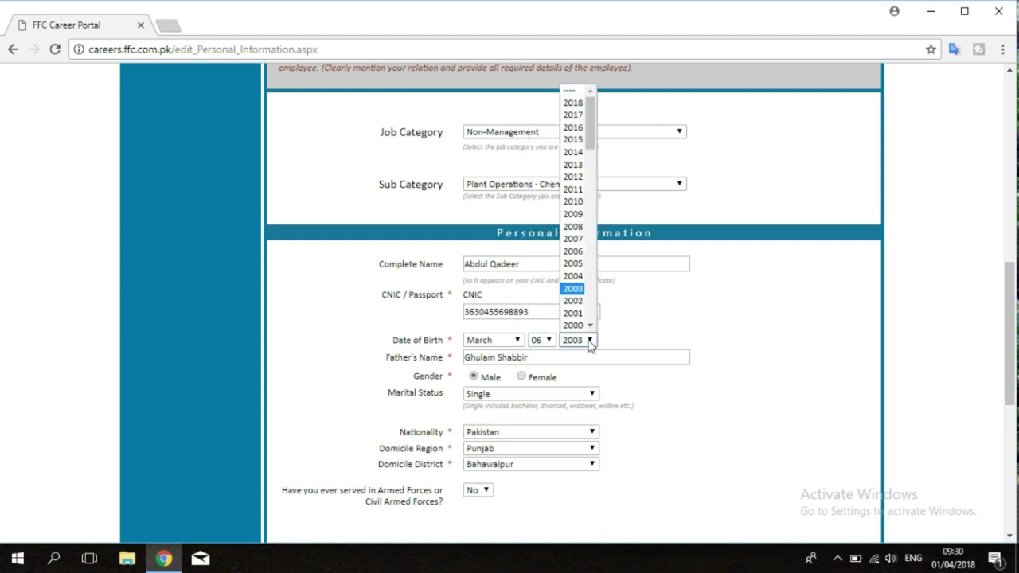
left_click(534, 358)
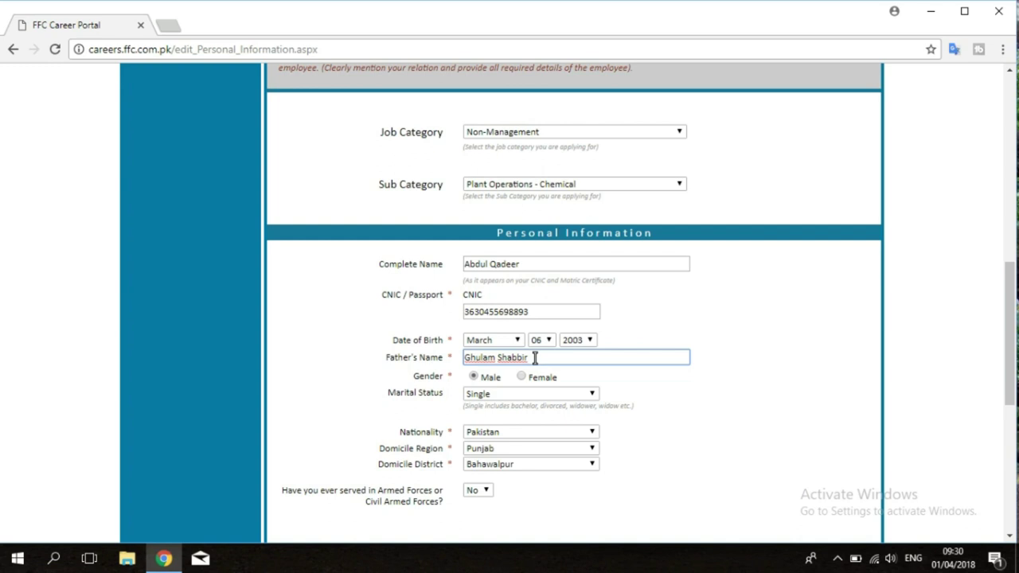
Step: Select Male as the gender and look over the available marital status options
left_click(475, 379)
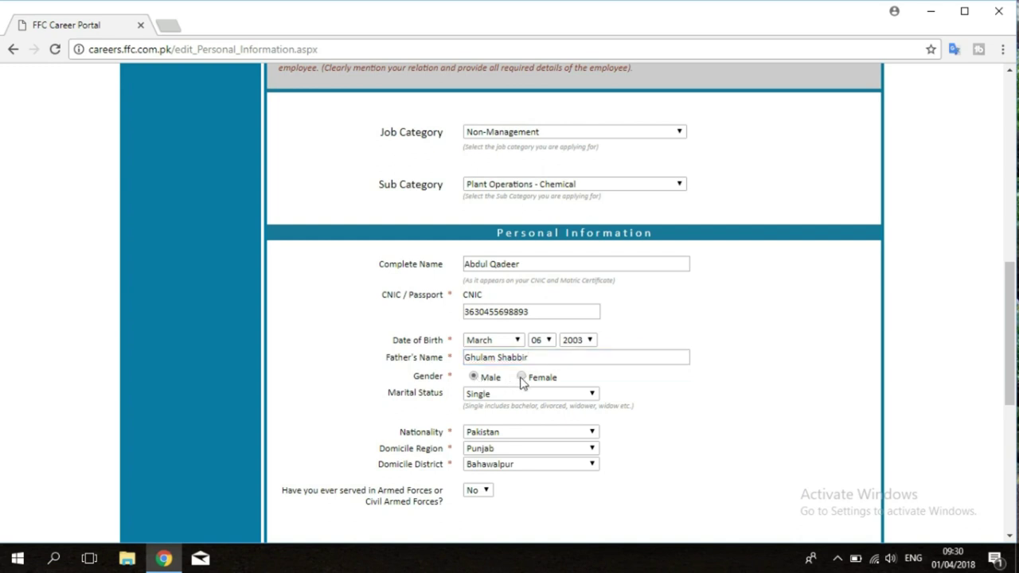
left_click(577, 398)
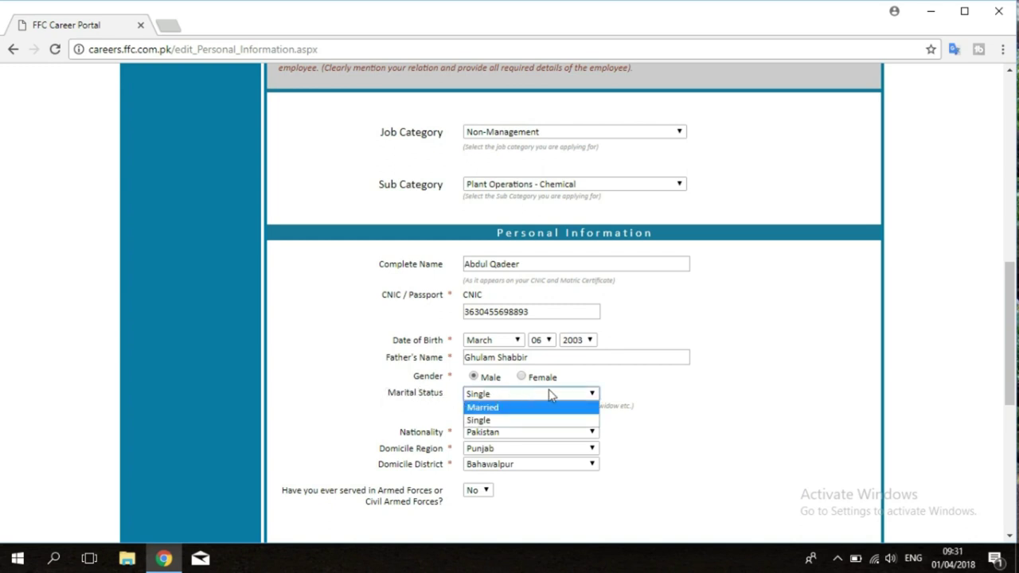
left_click(627, 393)
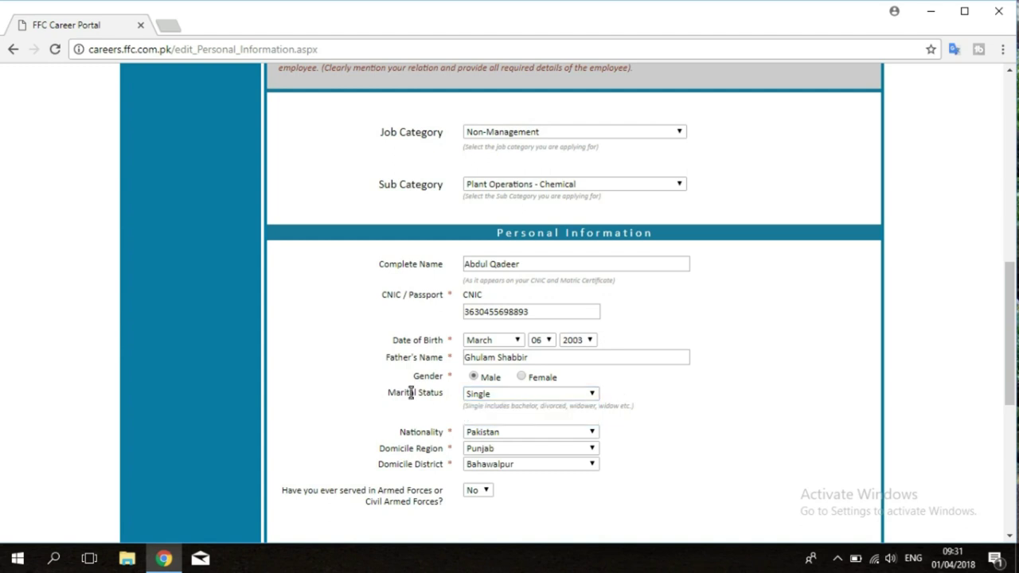
Step: Review the choices offered for nationality, domicile region and domicile district
scroll(526, 398, "down", 2)
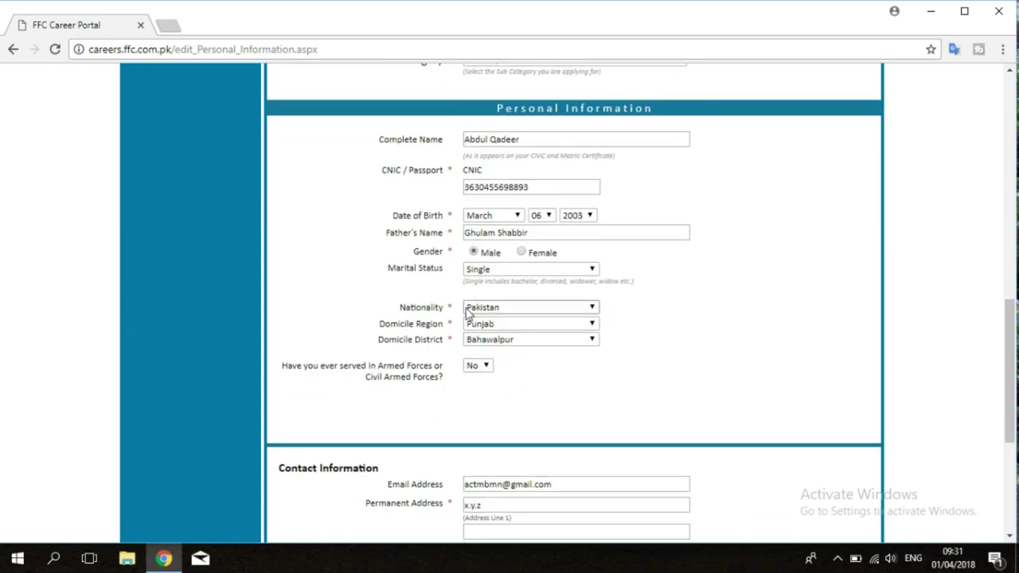
left_click(539, 310)
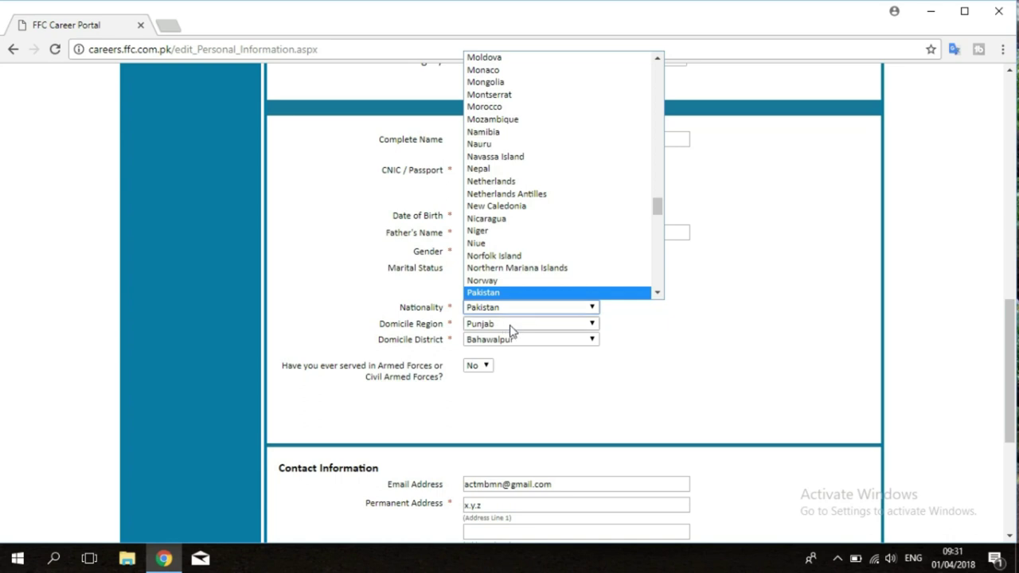
left_click(510, 325)
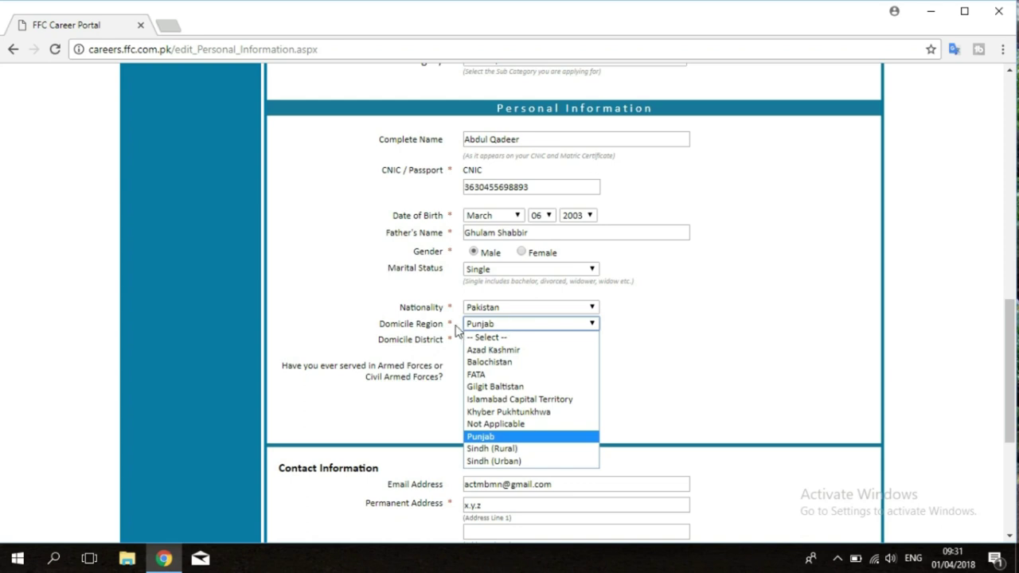
left_click(509, 326)
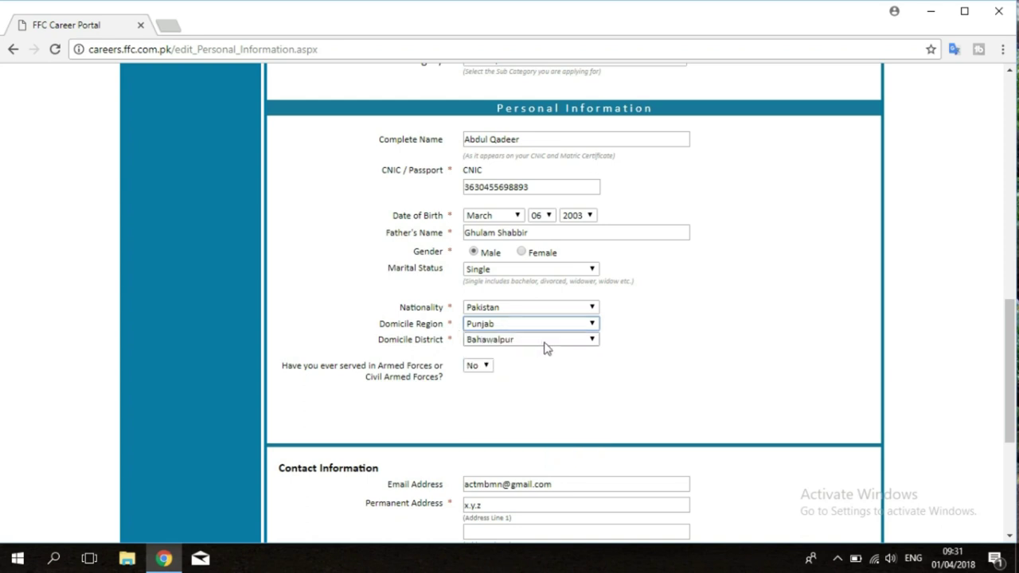
left_click(546, 342)
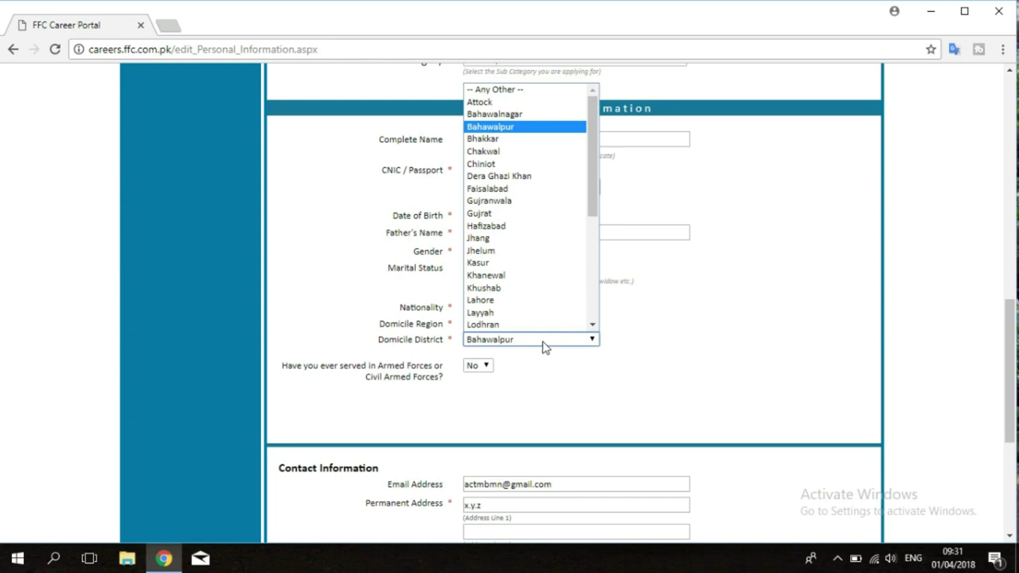
left_click(501, 374)
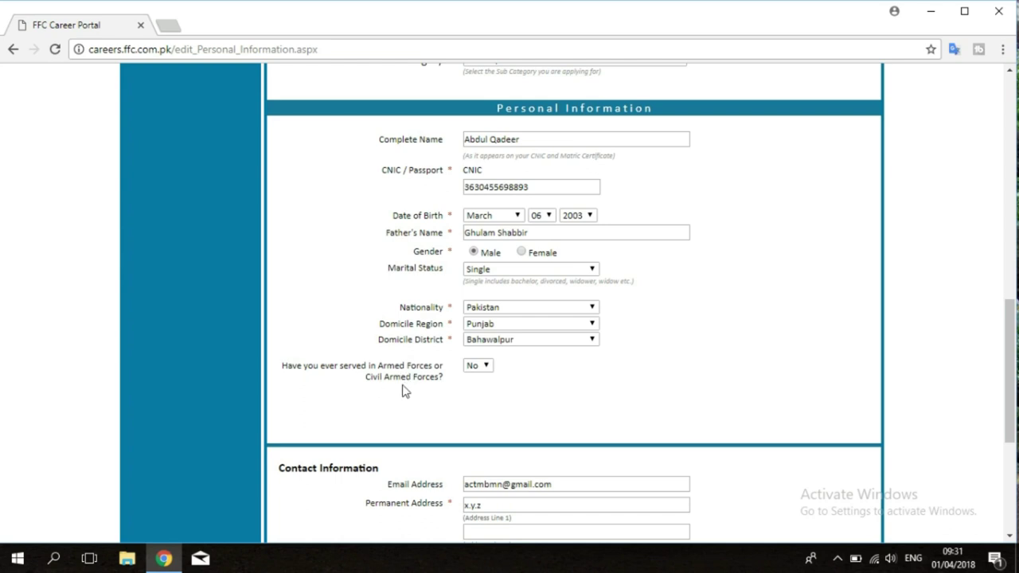
Step: Set the armed forces service answer to Yes to examine the extra service fields, and return it to No
left_click(484, 367)
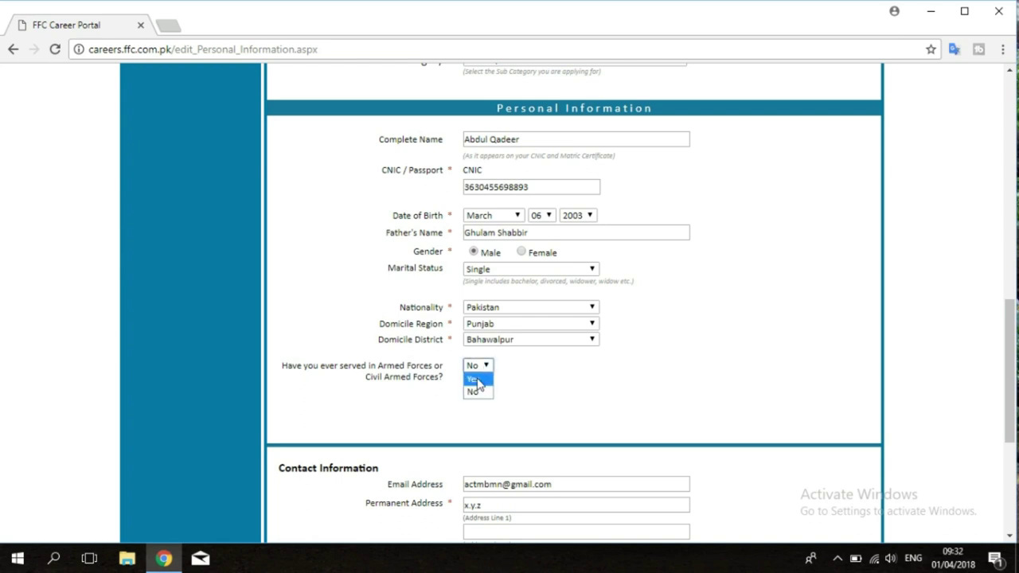
left_click(478, 381)
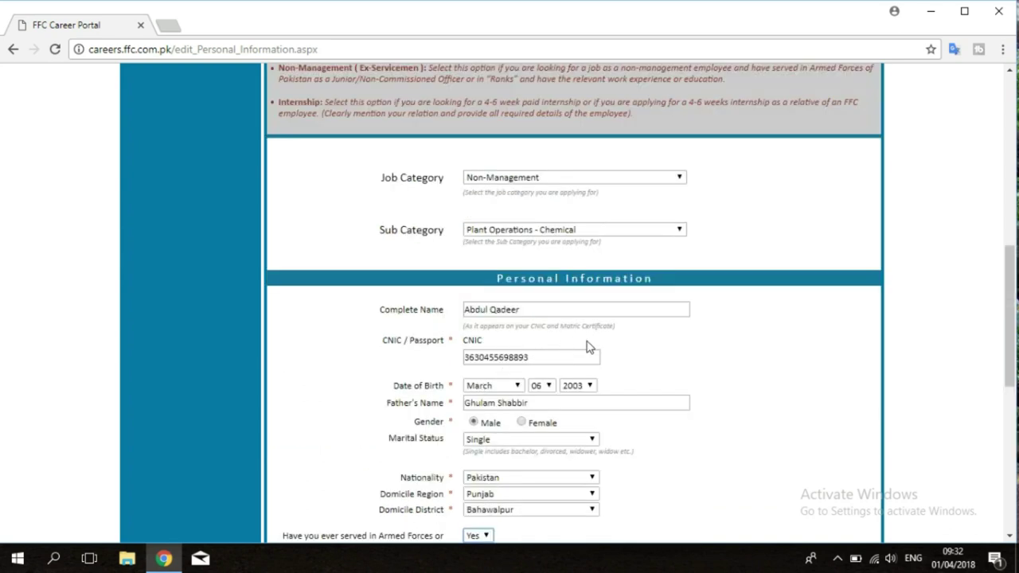
scroll(587, 347, "down", 5)
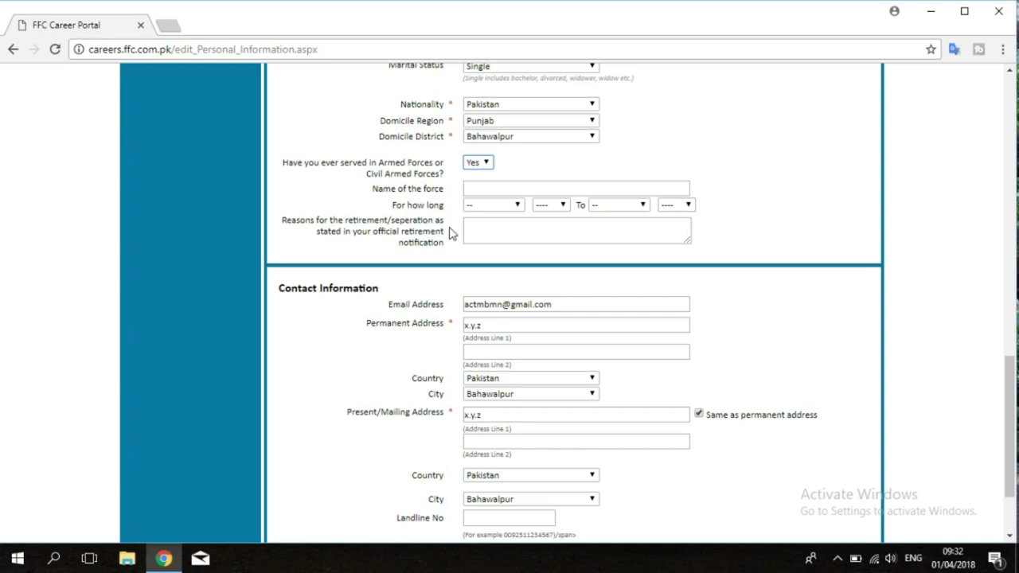
left_click(485, 164)
left_click(477, 190)
Step: Check the email, permanent address and cell phone in the contact information, and save the personal information
scroll(527, 253, "down", 2)
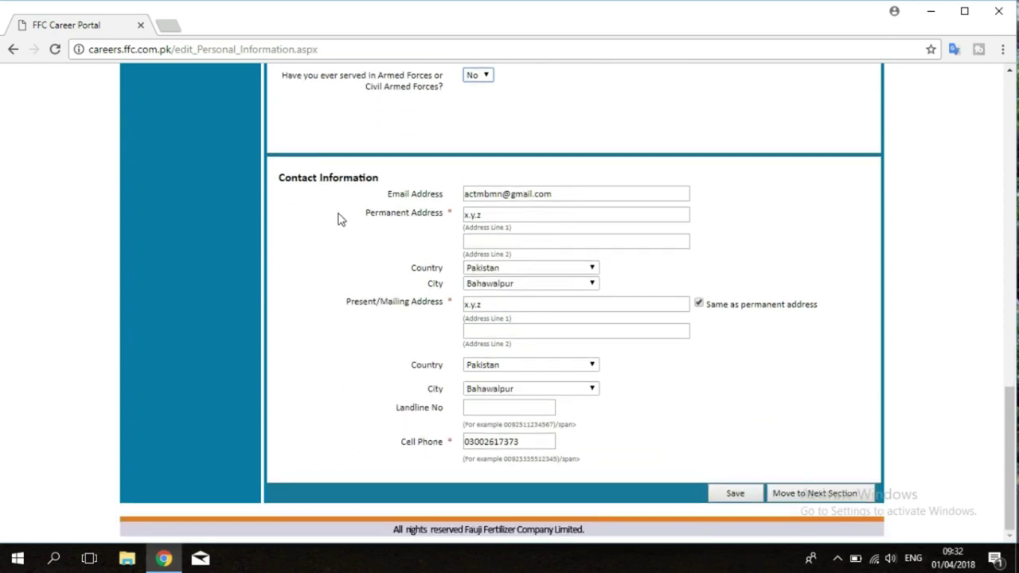
left_click(562, 194)
left_click(494, 216)
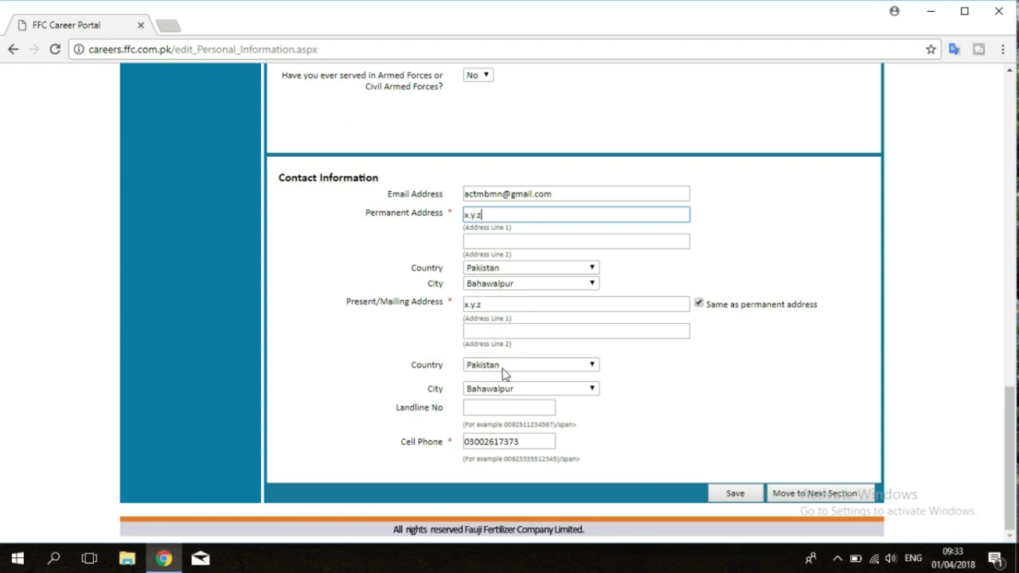
left_click(528, 441)
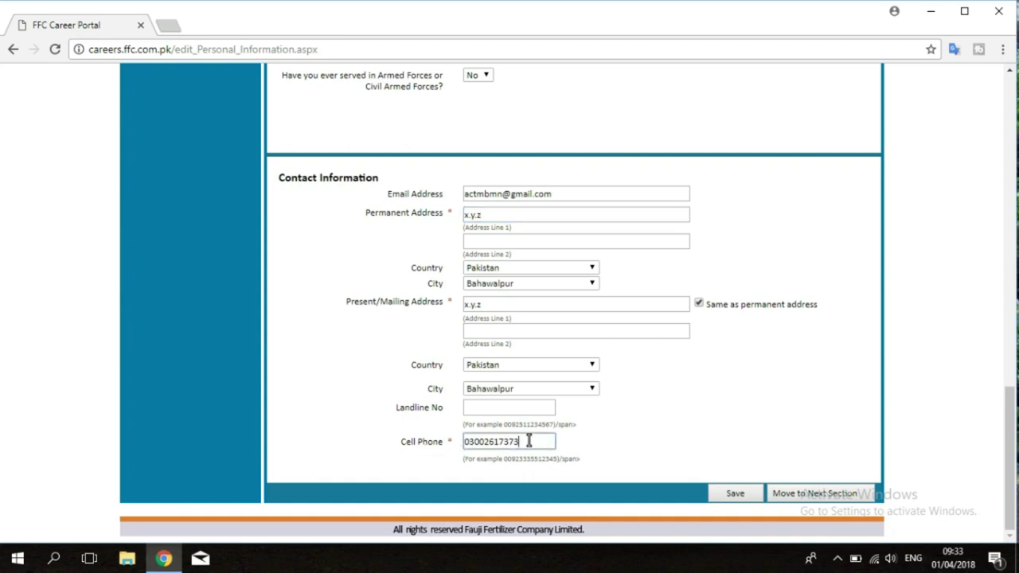
left_click(731, 494)
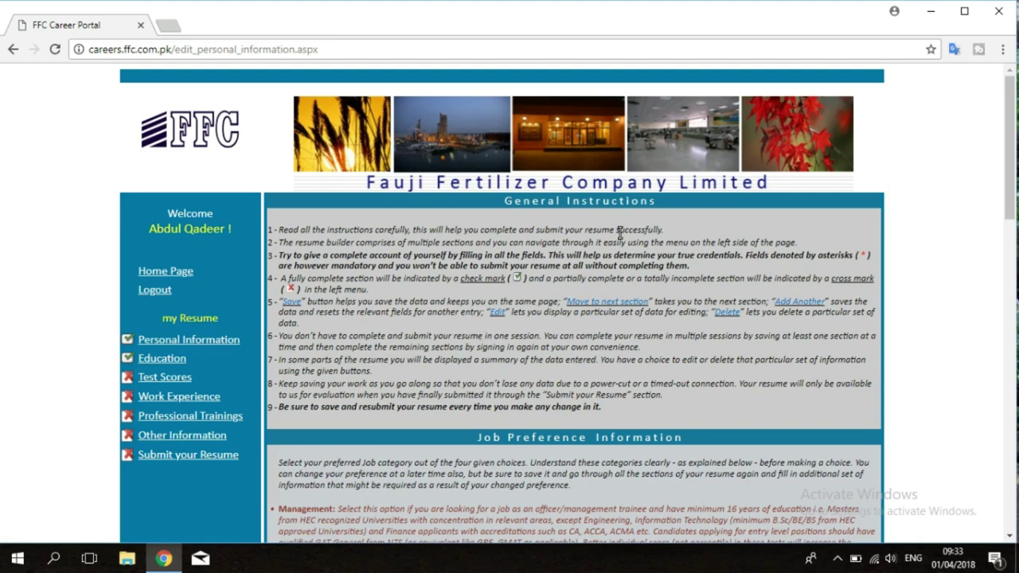
Step: Open the Education section of the resume and bring up its degree entry form
scroll(341, 345, "down", 3)
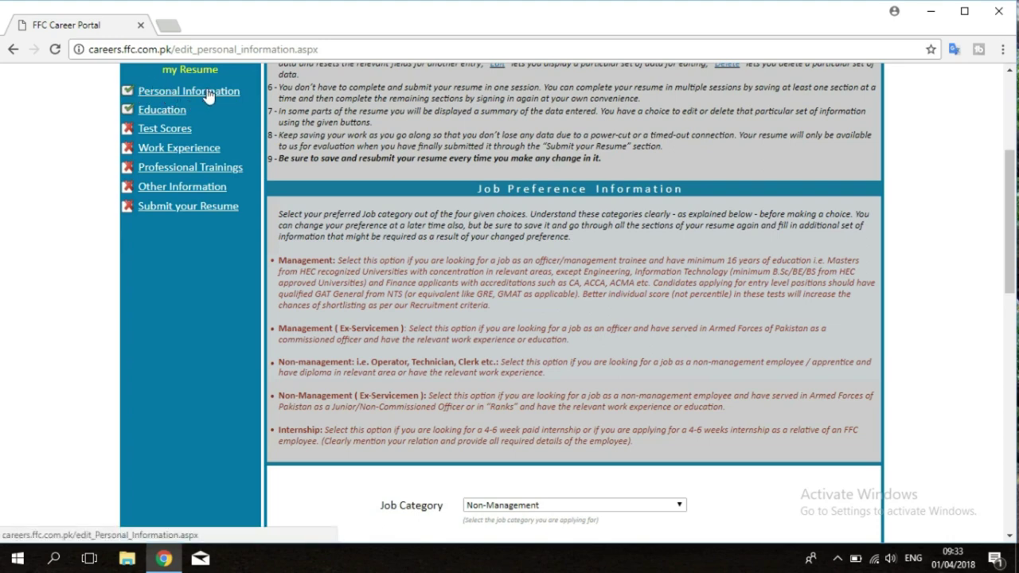
left_click(160, 114)
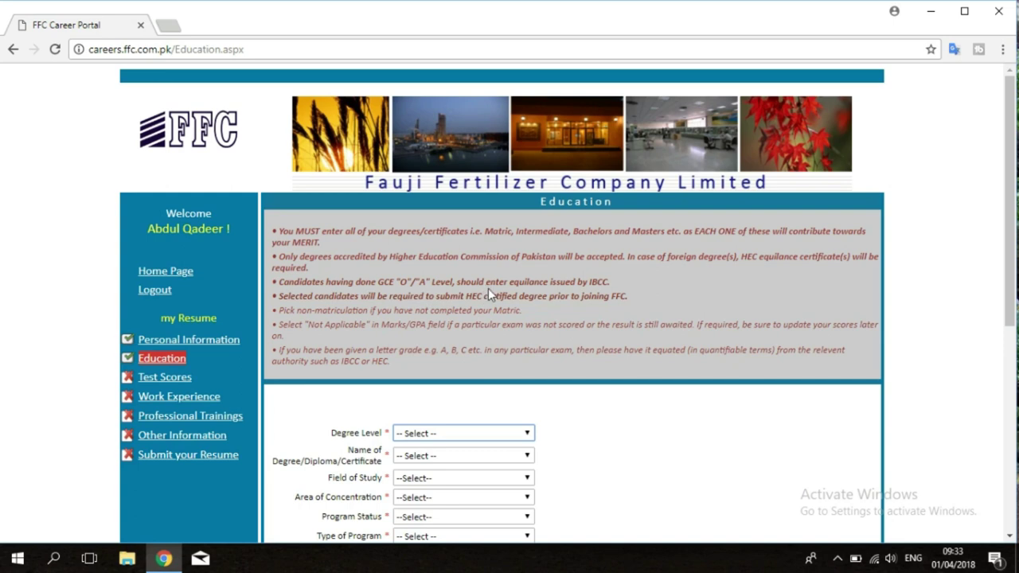
scroll(488, 288, "down", 2)
scroll(509, 267, "down", 2)
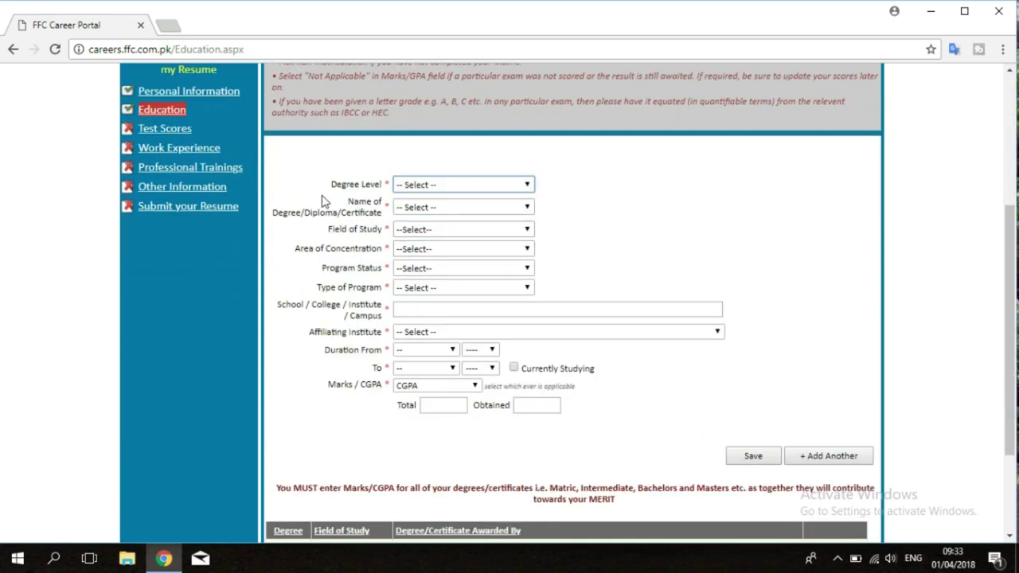
scroll(552, 280, "down", 2)
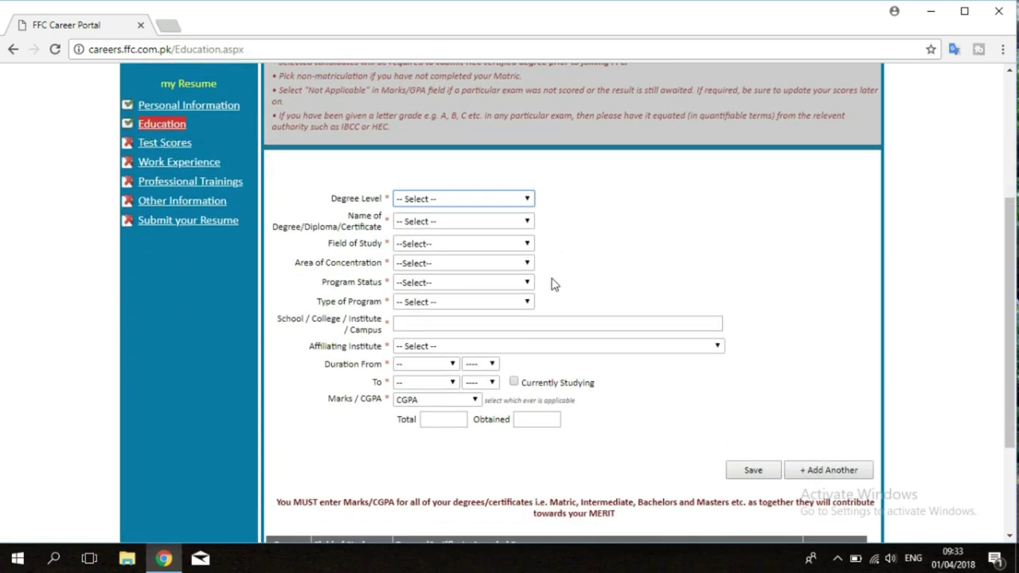
Step: In the matriculation entry, select Matriculation/SSC/O Levels as the degree level and check the degree name choices
scroll(601, 269, "up", 2)
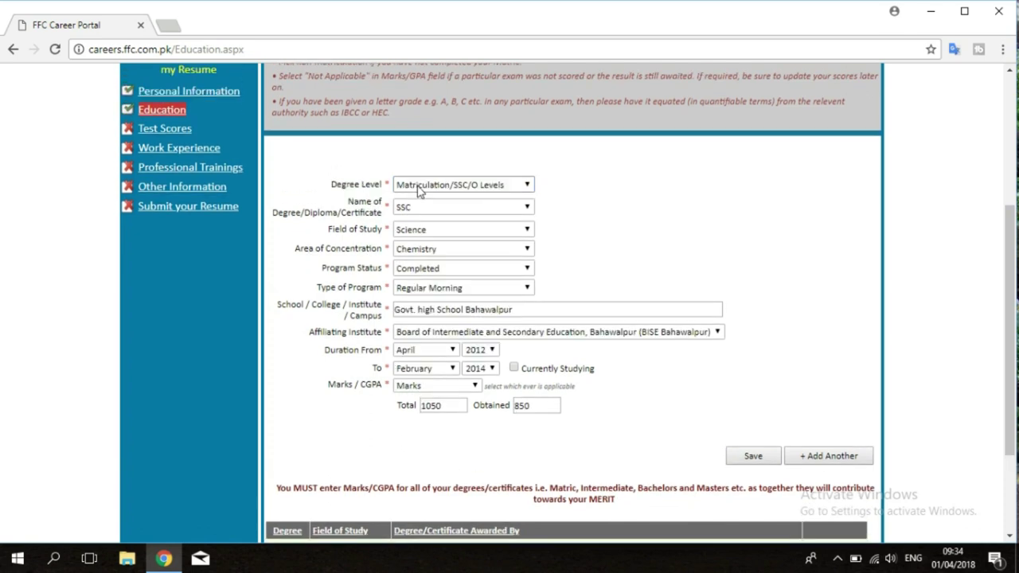
left_click(420, 190)
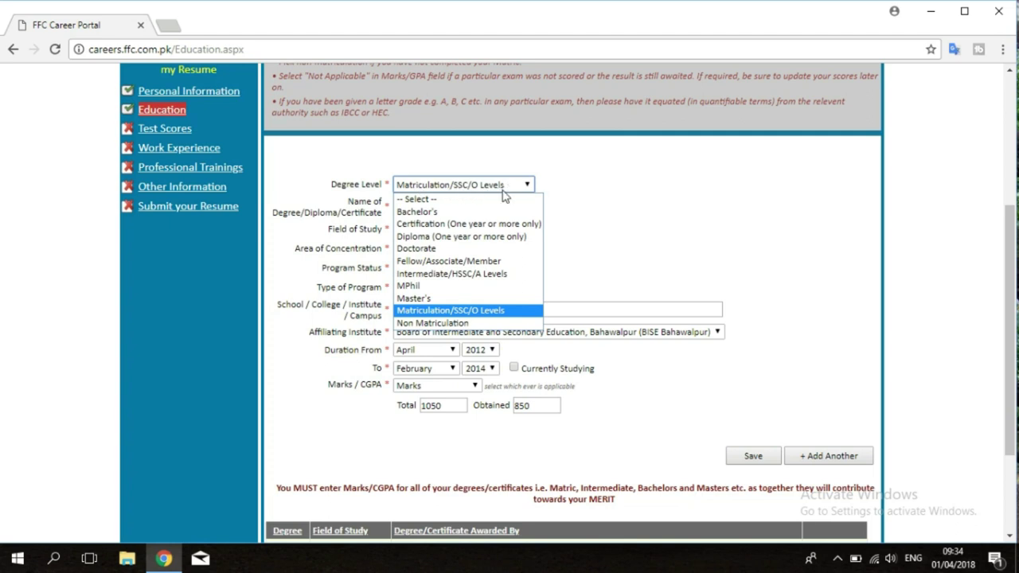
left_click(437, 311)
left_click(437, 208)
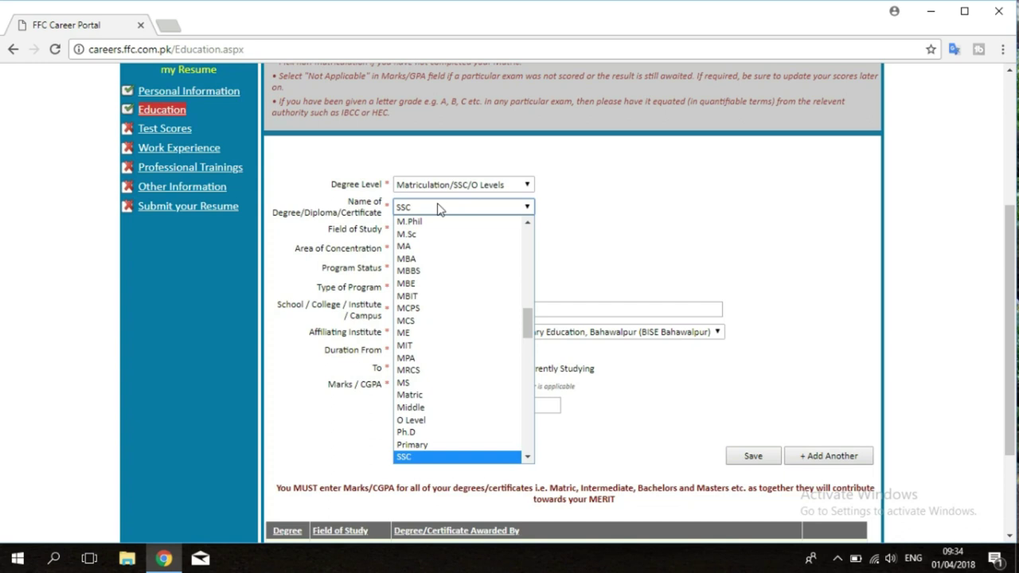
left_click(574, 213)
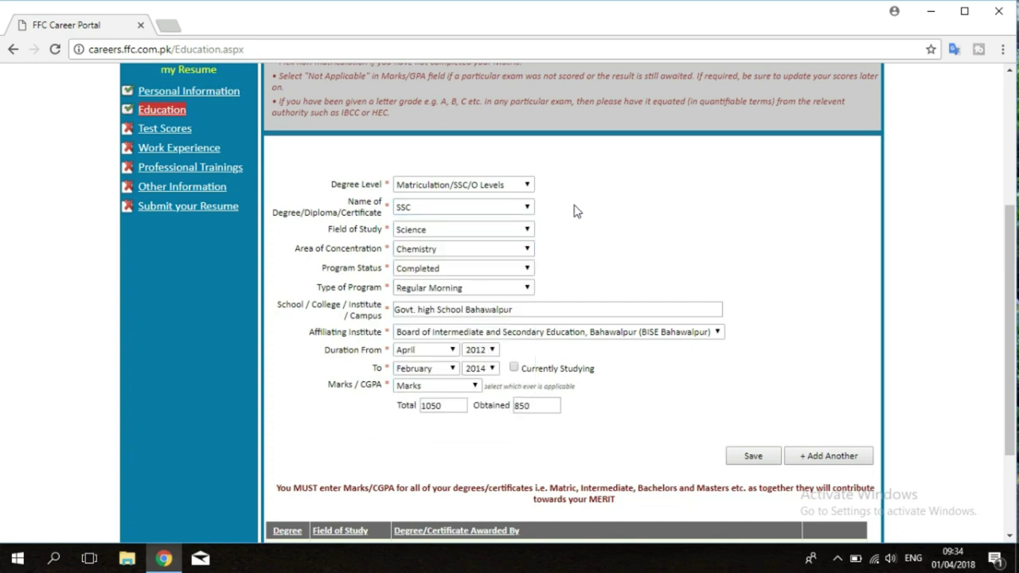
Step: Review the field of study and area of concentration choices for the SSC entry
left_click(441, 231)
left_click(442, 230)
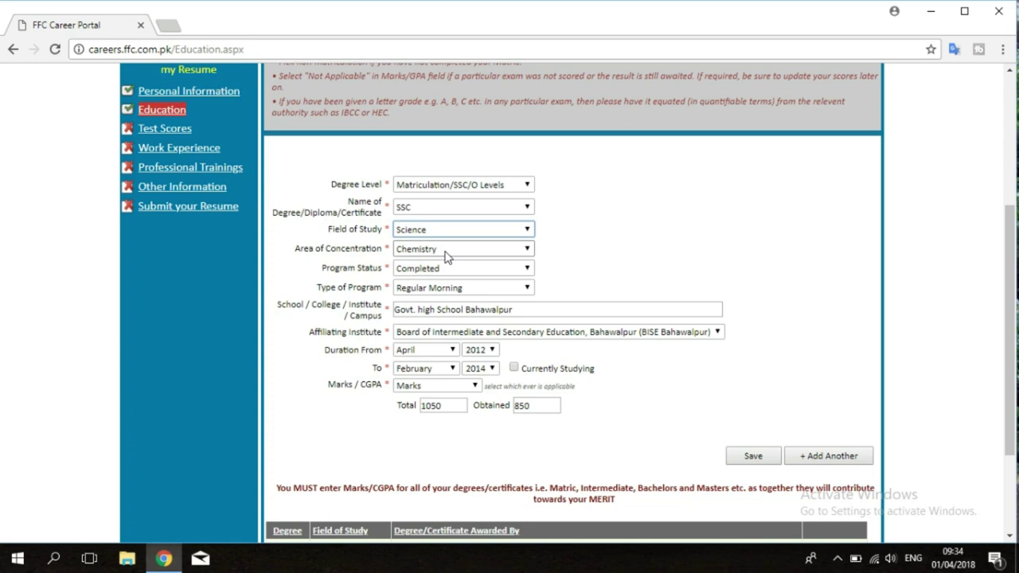
left_click(449, 253)
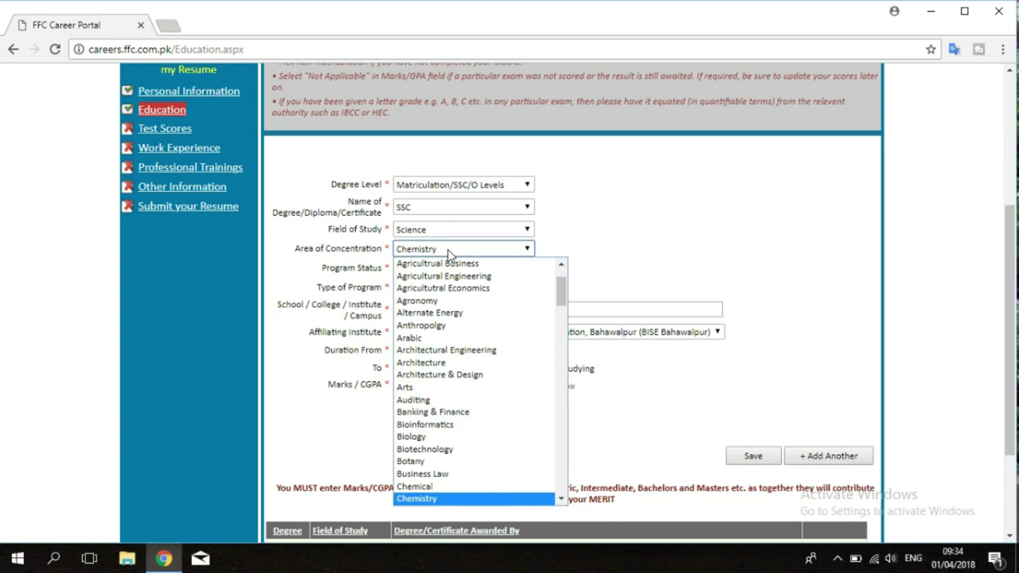
left_click(449, 253)
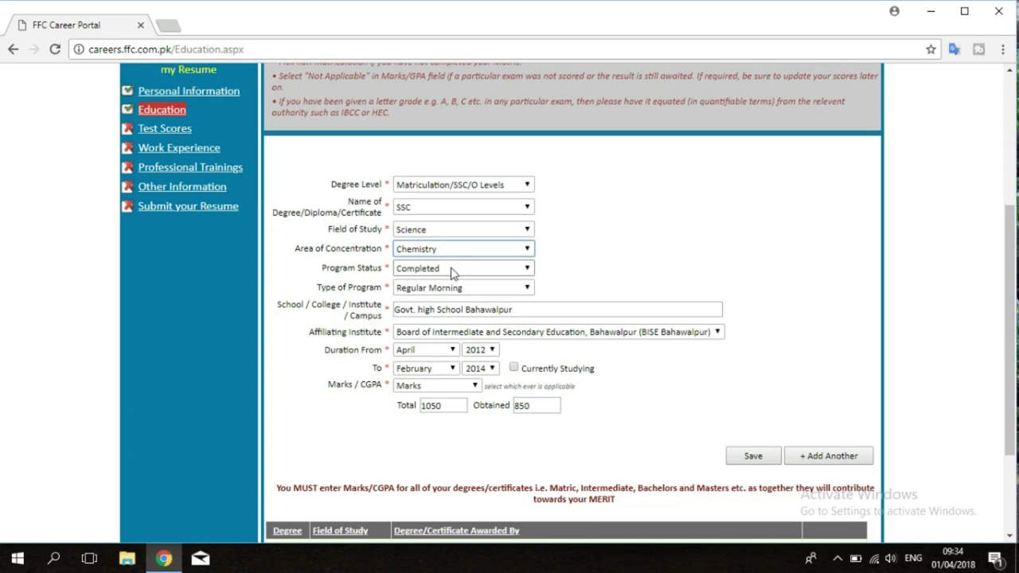
Step: Check the program status of the SSC entry and select Regular Morning as the type of program
left_click(452, 271)
left_click(457, 294)
left_click(459, 289)
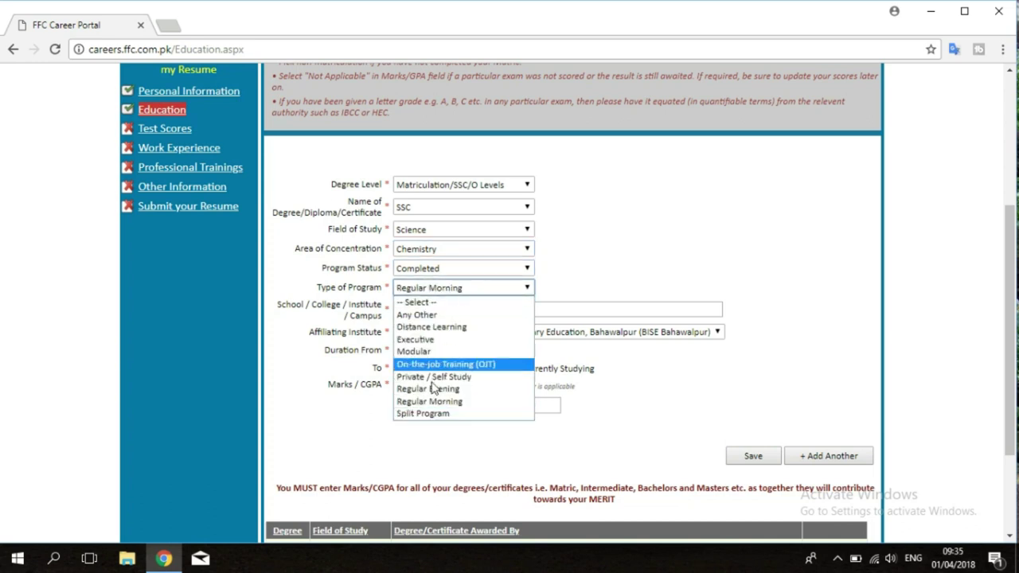
left_click(443, 408)
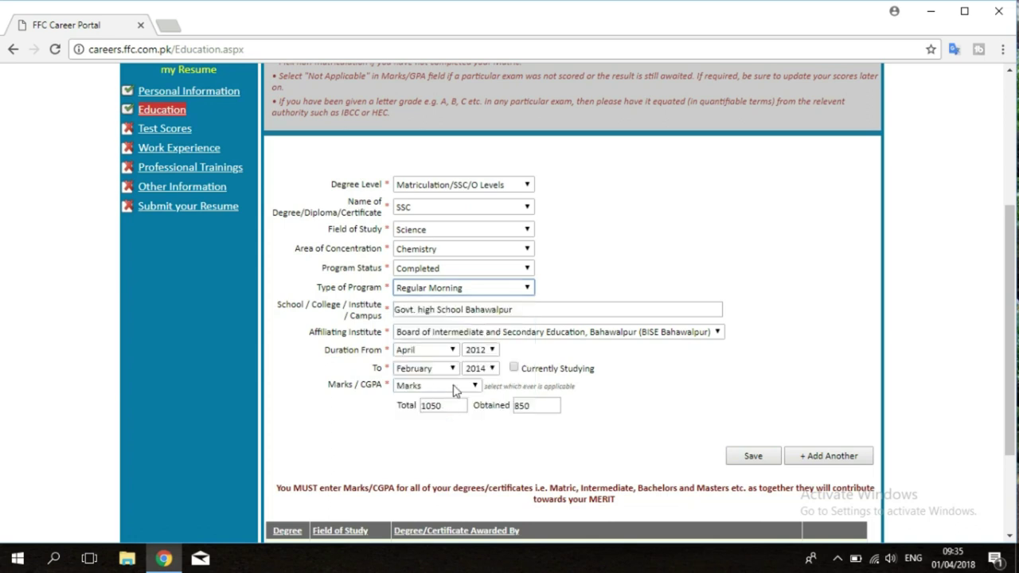
Step: Select the Board of Intermediate and Secondary Education, Bahawalpur as the affiliating institute, and save the SSC entry
left_click(526, 311)
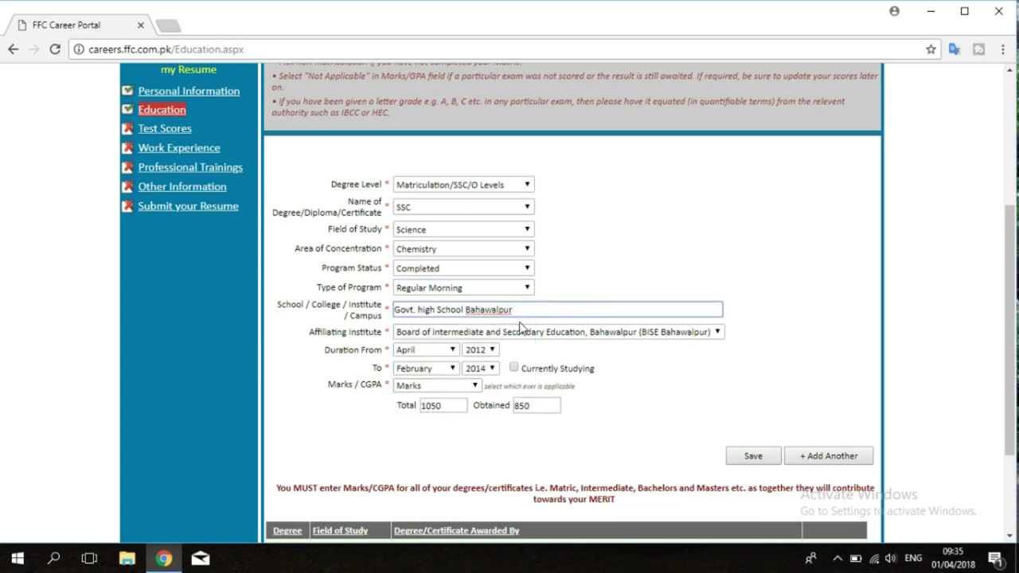
left_click(718, 334)
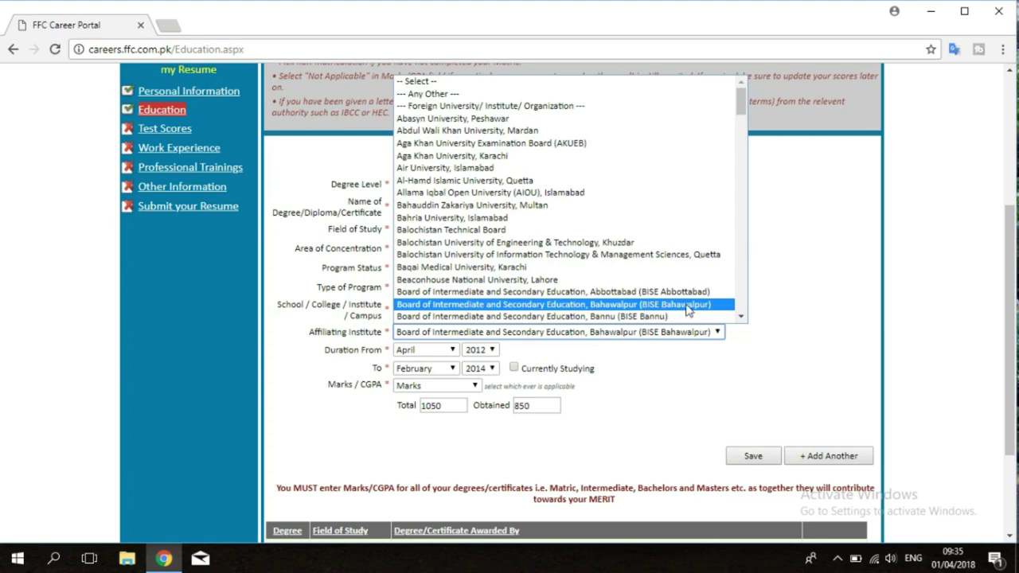
left_click(686, 305)
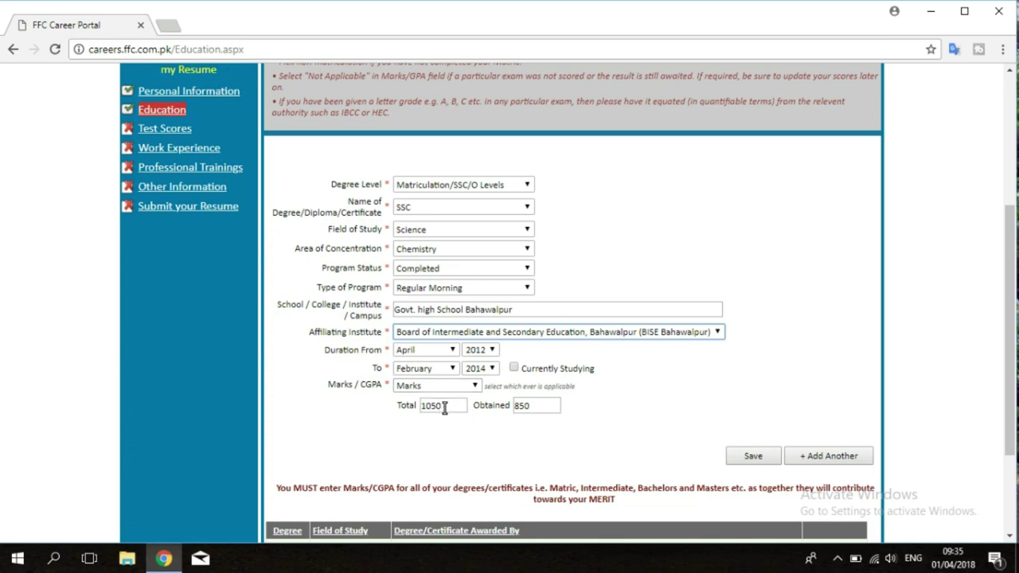
left_click(536, 408)
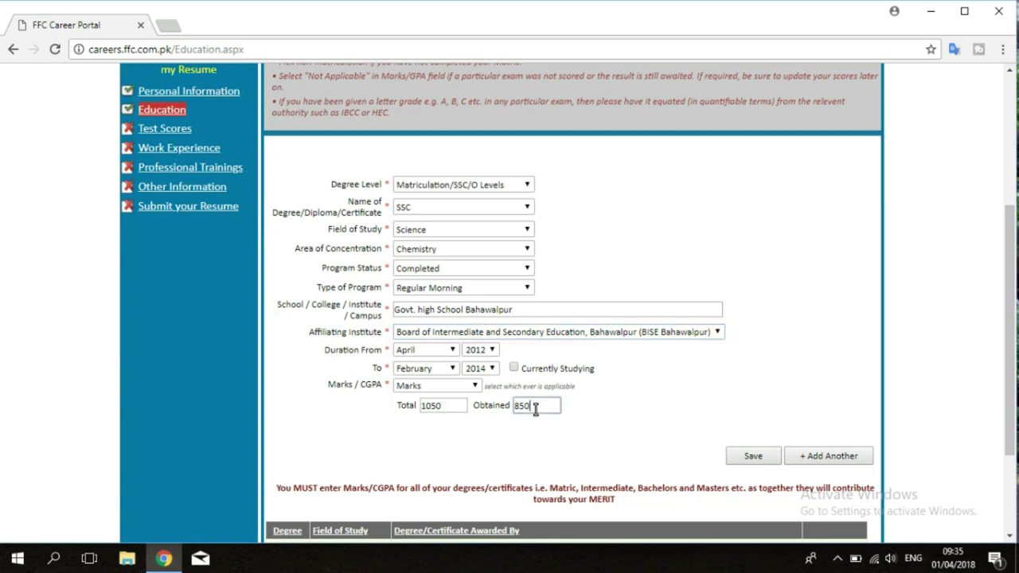
left_click(752, 457)
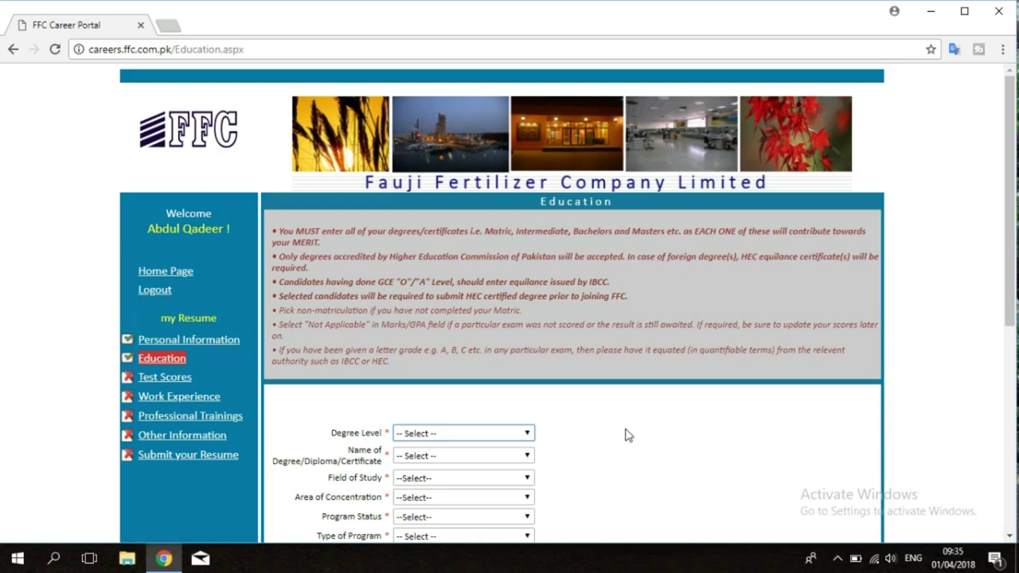
Step: Open the saved DAE record for editing and check its degree level choices
scroll(554, 320, "down", 3)
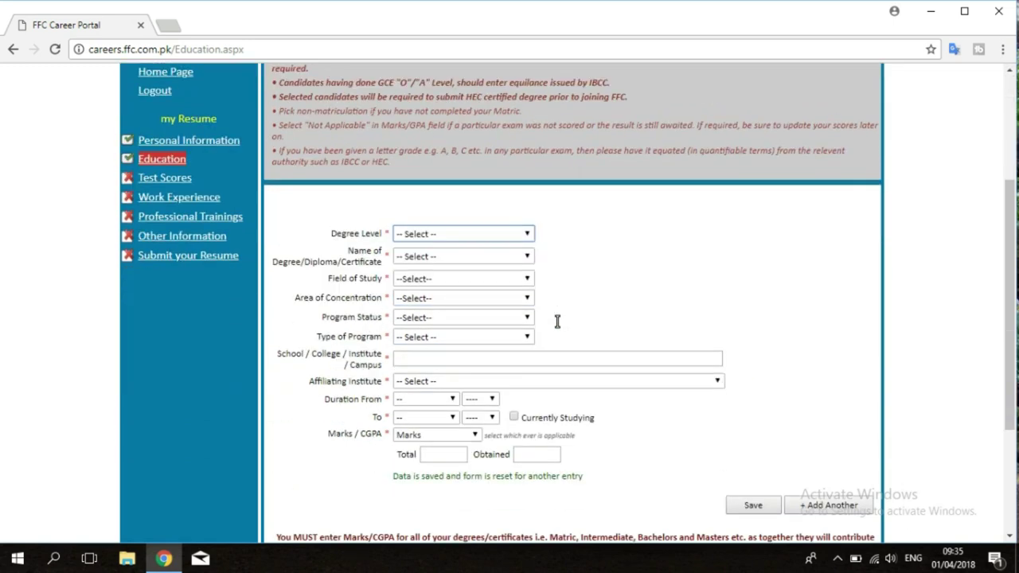
scroll(565, 339, "down", 2)
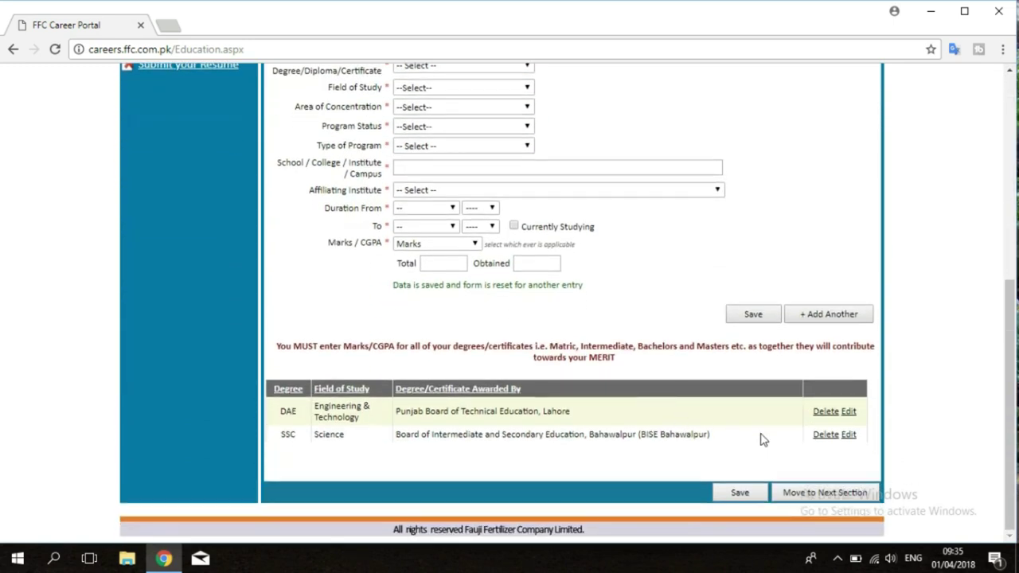
left_click(848, 409)
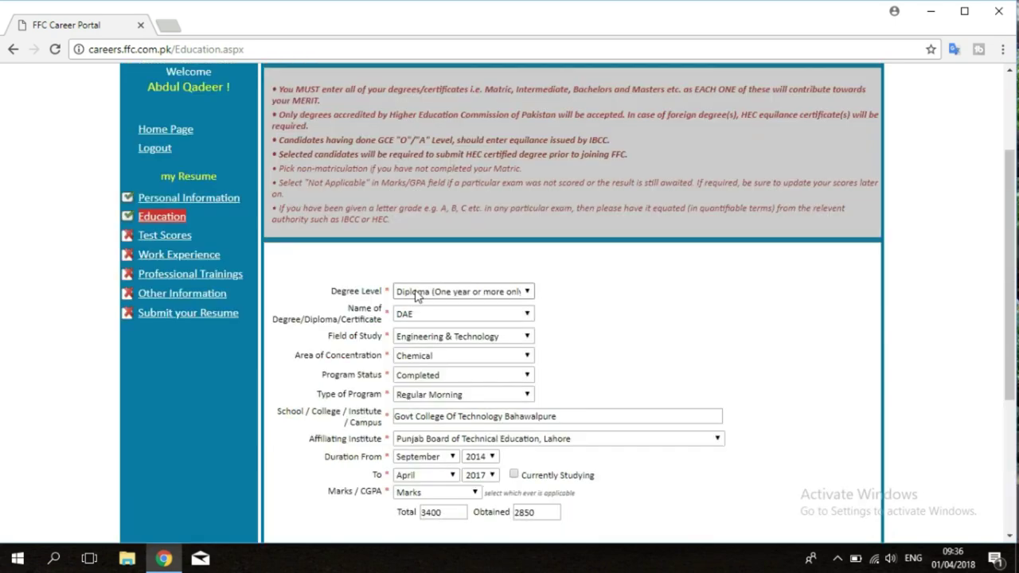
left_click(416, 293)
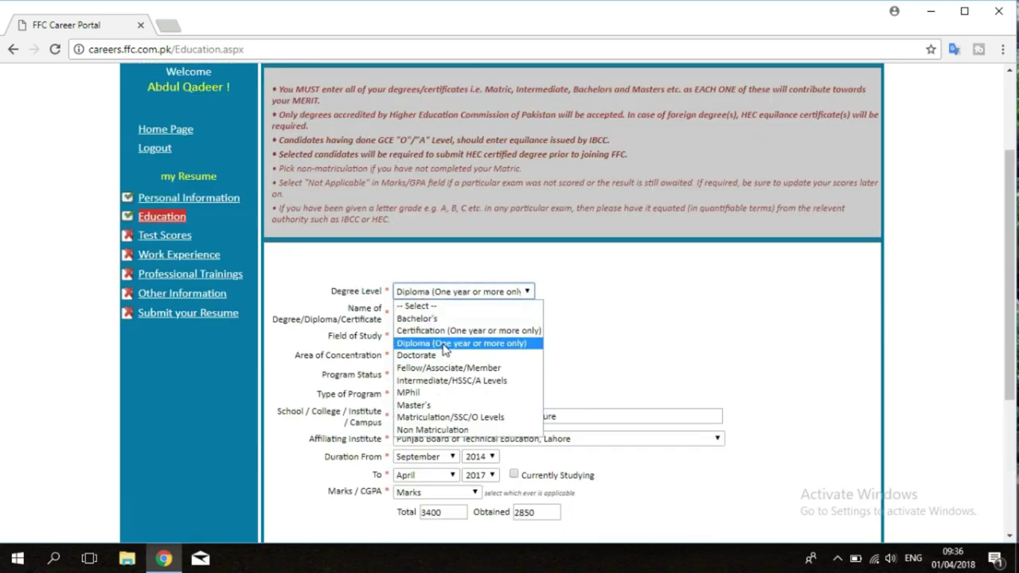
left_click(514, 352)
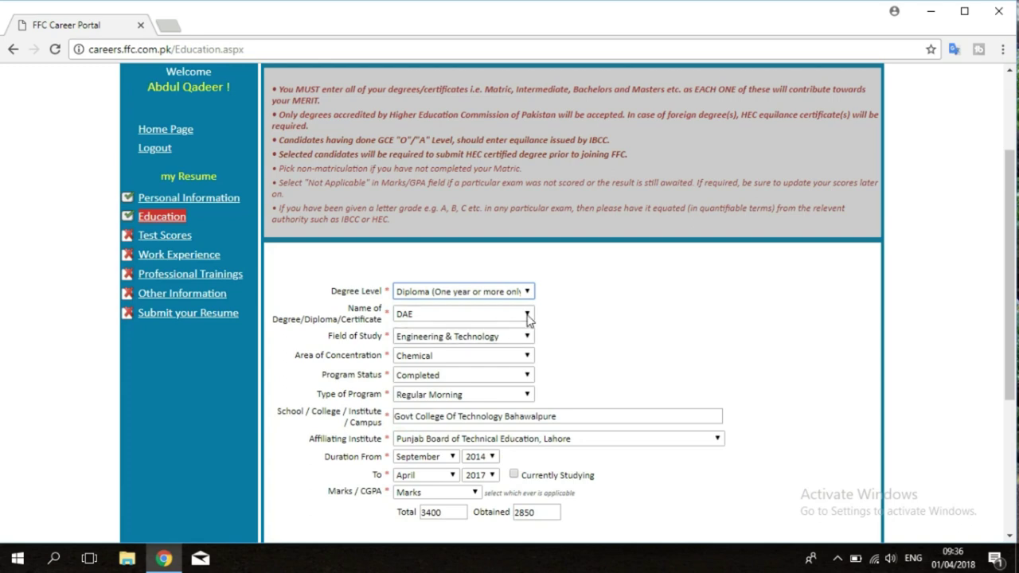
Step: Select DAE as the degree name, with Engineering & Technology as field of study and Chemical as area of concentration
left_click(528, 316)
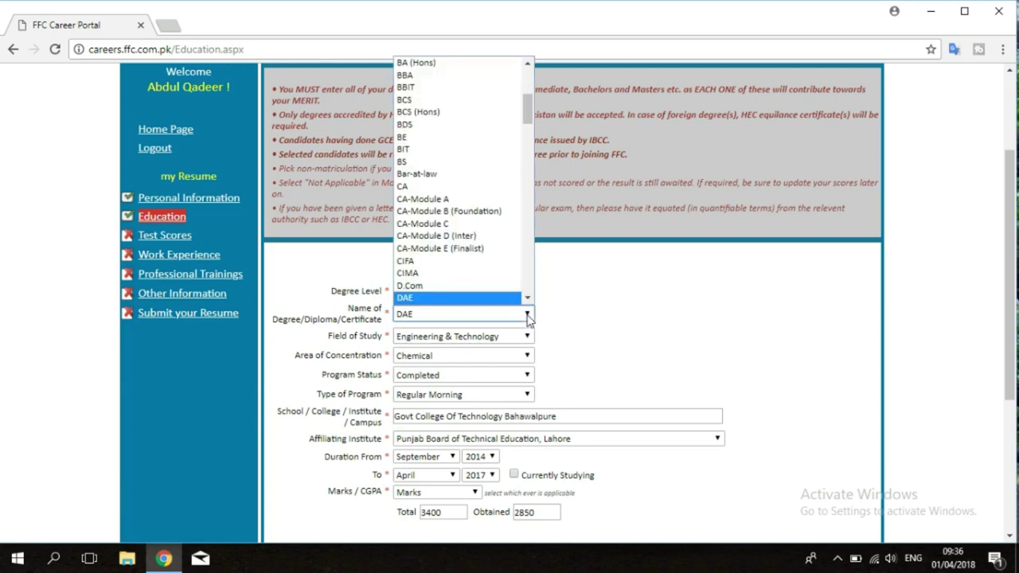
left_click(488, 297)
left_click(527, 338)
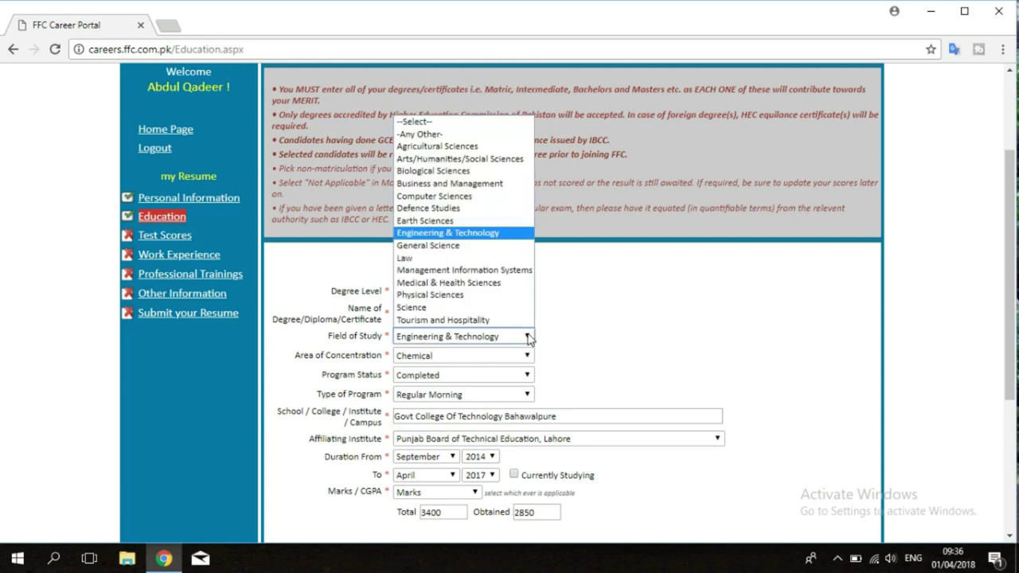
left_click(476, 233)
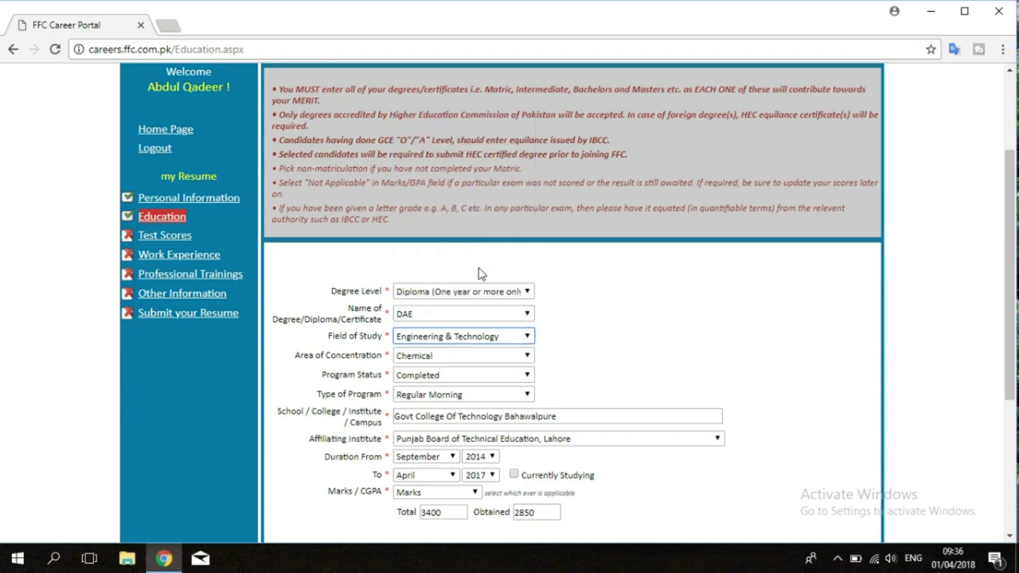
left_click(527, 358)
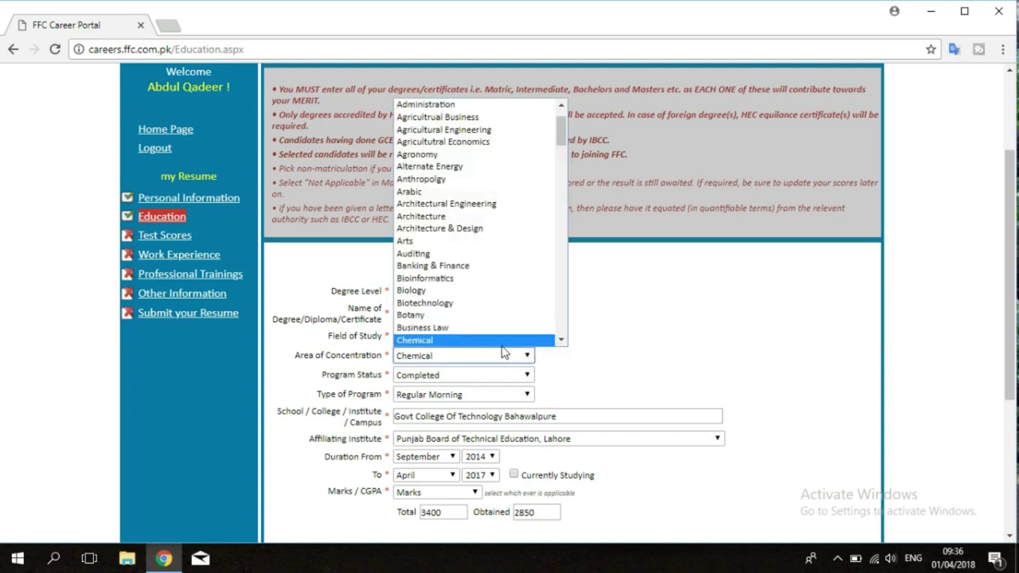
left_click(474, 340)
Step: Select Completed as the diploma's program status and review the type of program options
left_click(525, 376)
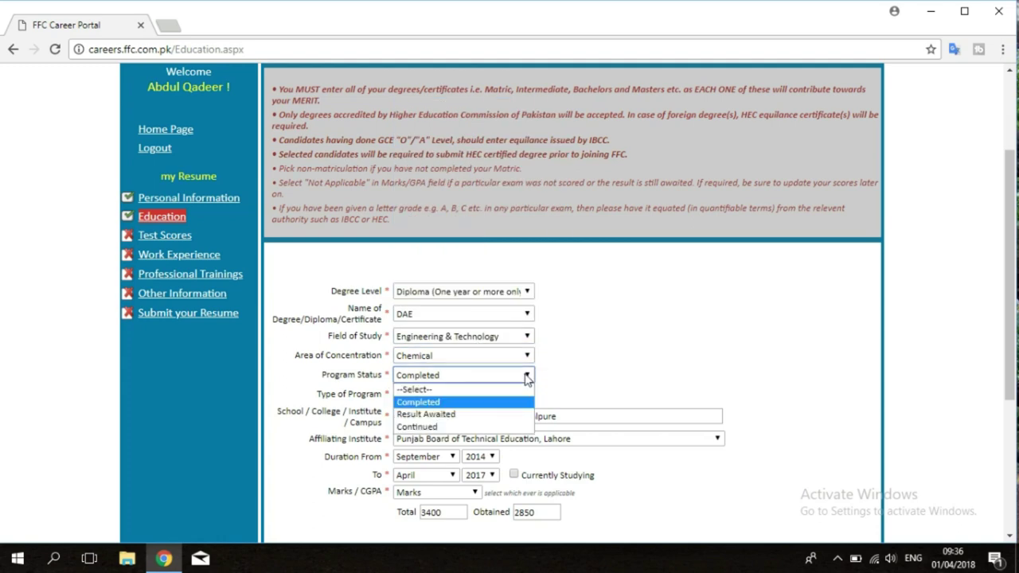
left_click(436, 405)
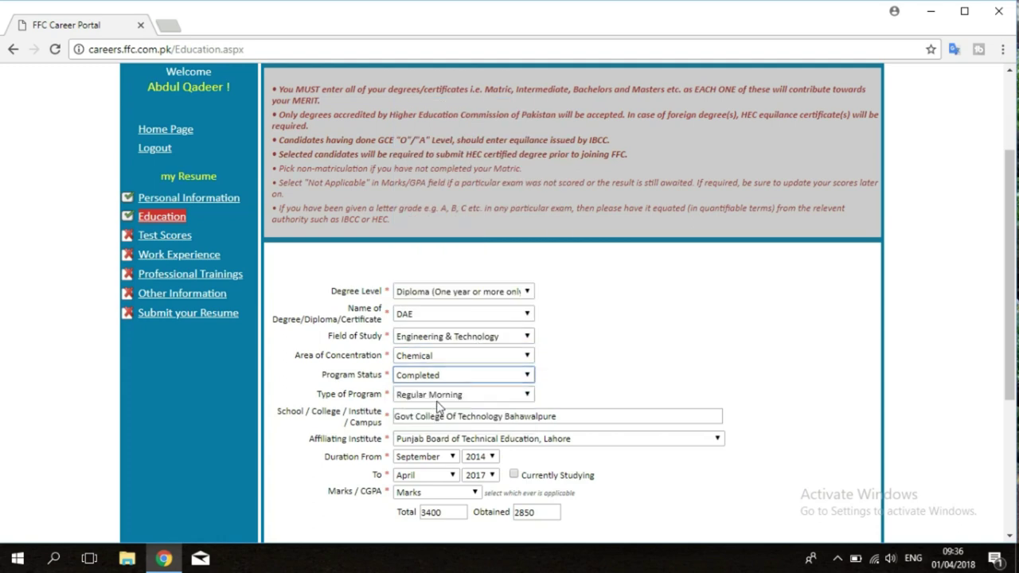
left_click(527, 376)
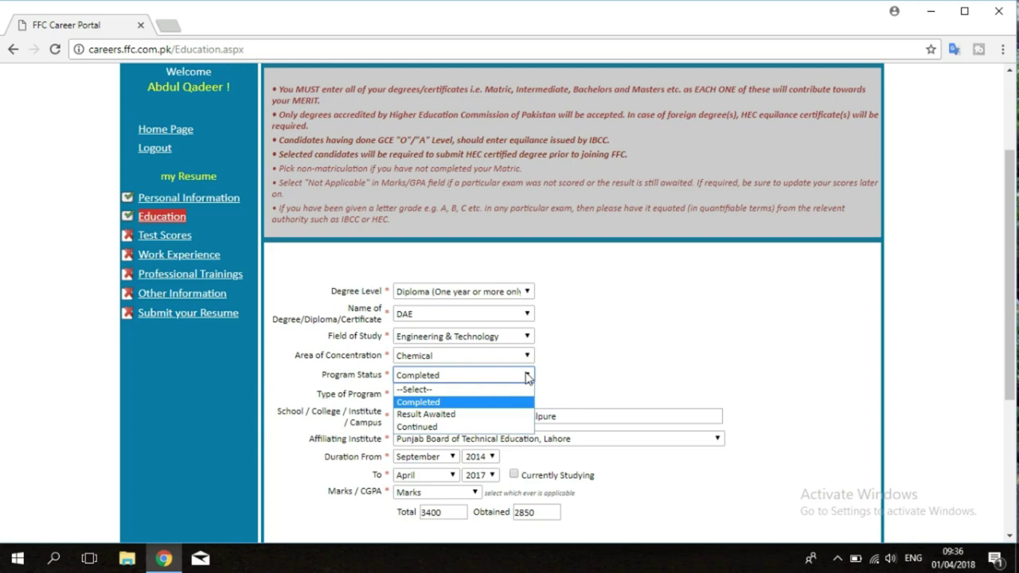
left_click(526, 377)
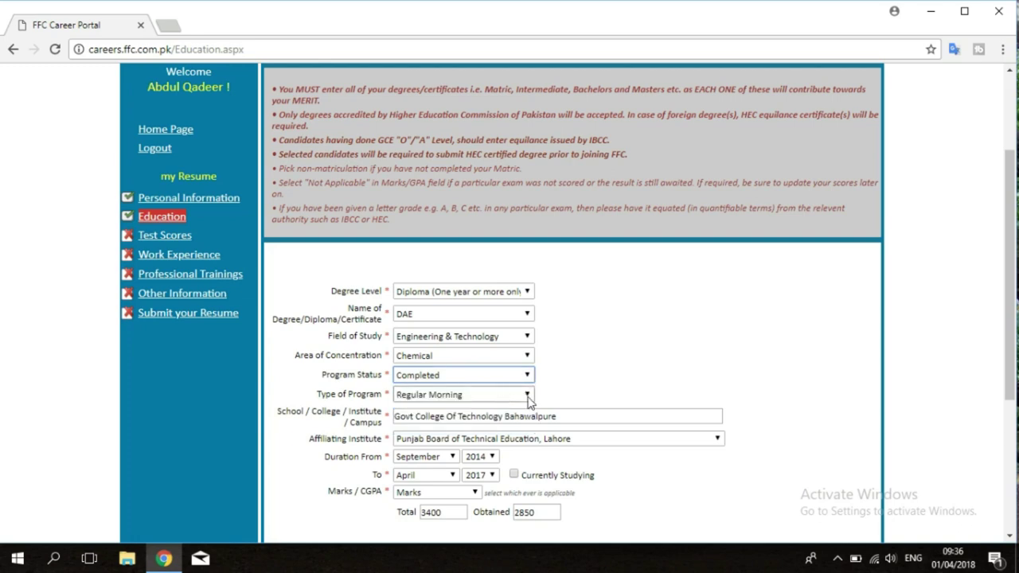
left_click(527, 395)
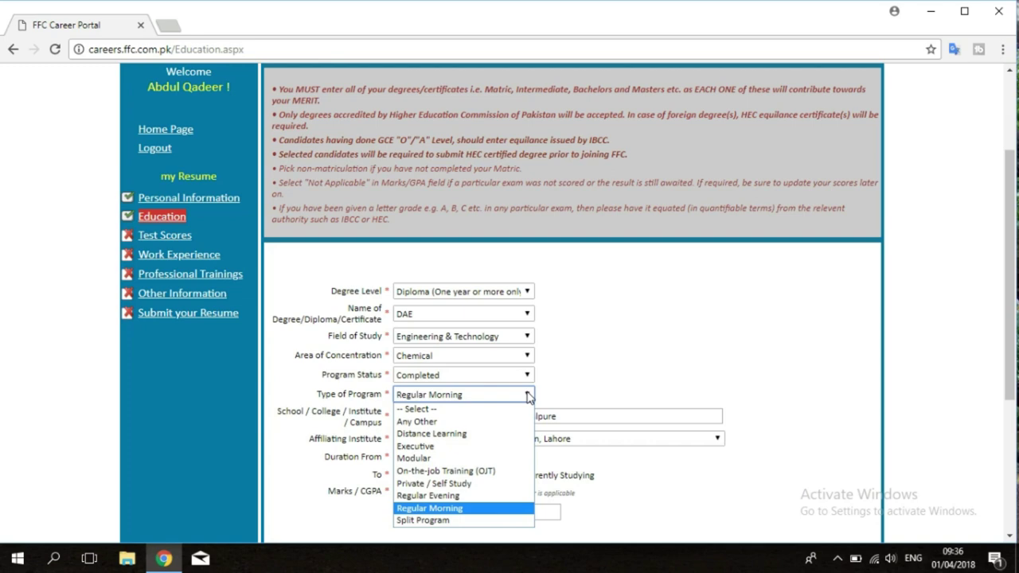
left_click(528, 395)
Step: Check the diploma's college name and select Punjab Board of Technical Education, Lahore as the affiliating institute
scroll(613, 371, "down", 3)
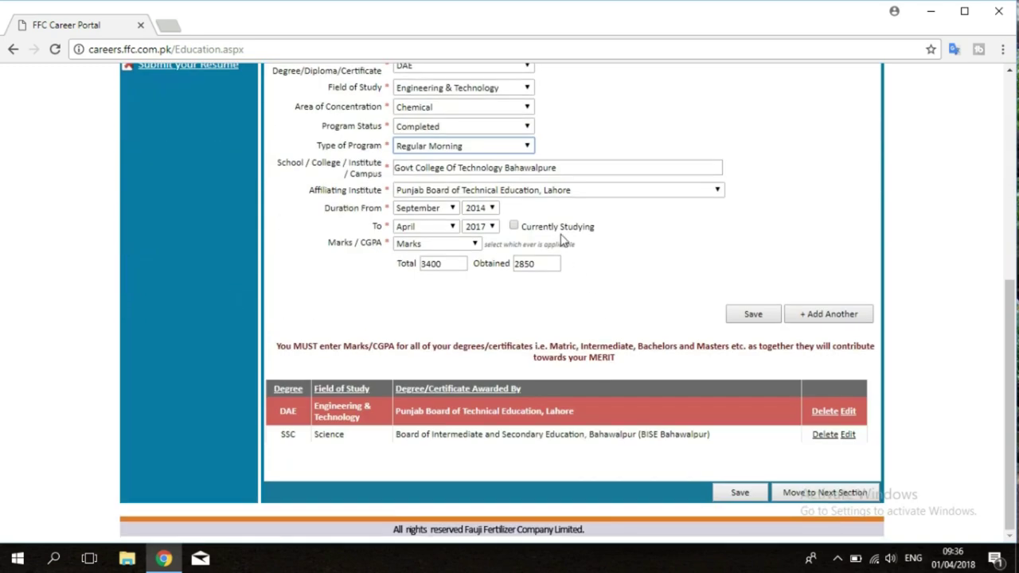
left_click(574, 168)
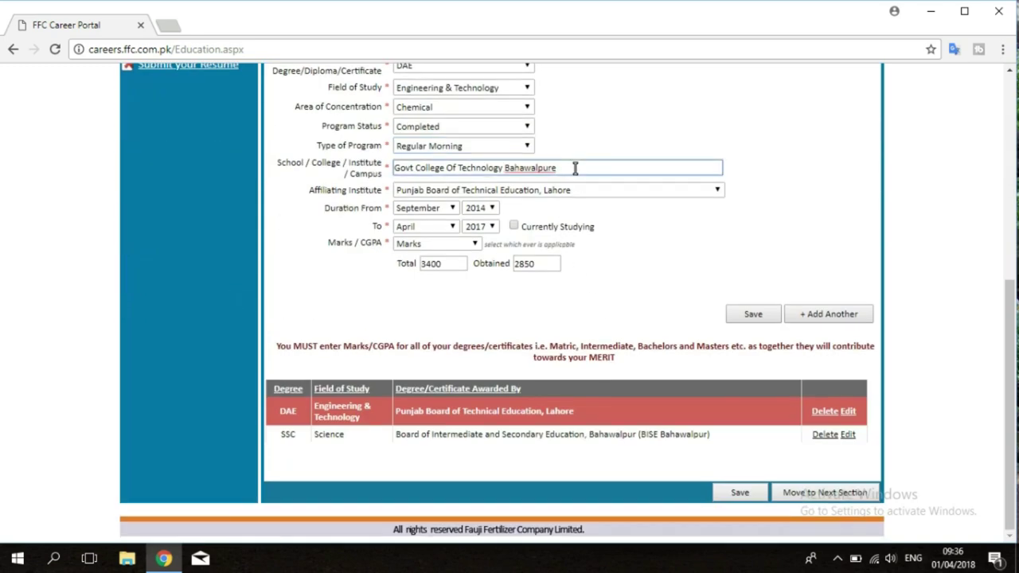
left_click(600, 195)
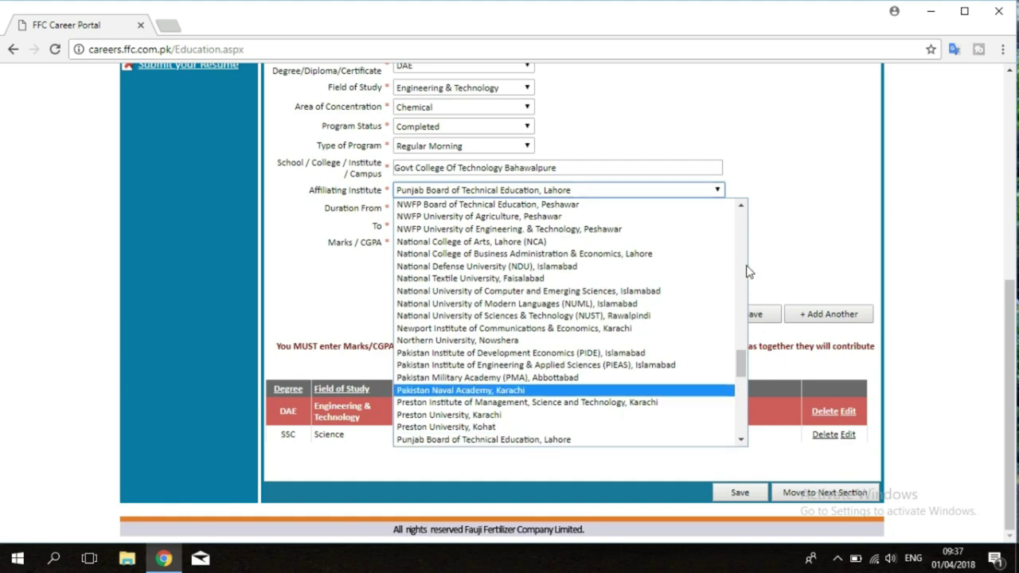
left_click(514, 440)
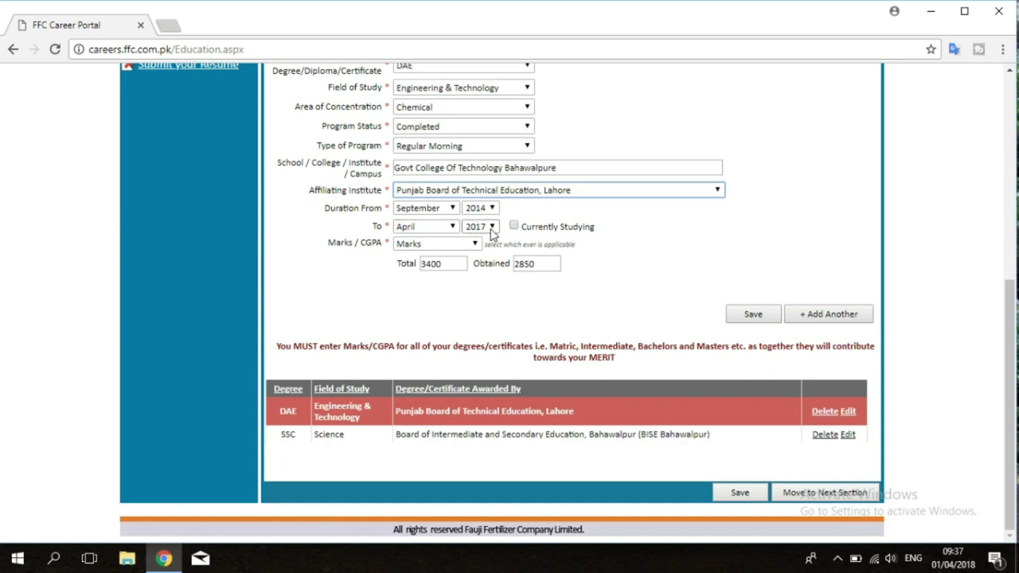
Step: Review the Marks/CGPA options of the DAE entry, and save the entry
left_click(437, 247)
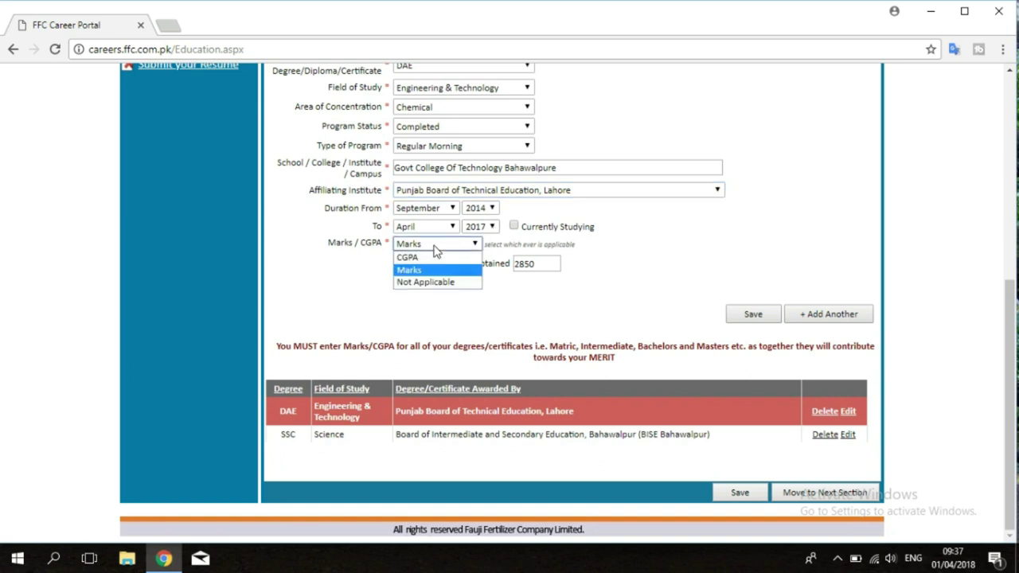
left_click(434, 247)
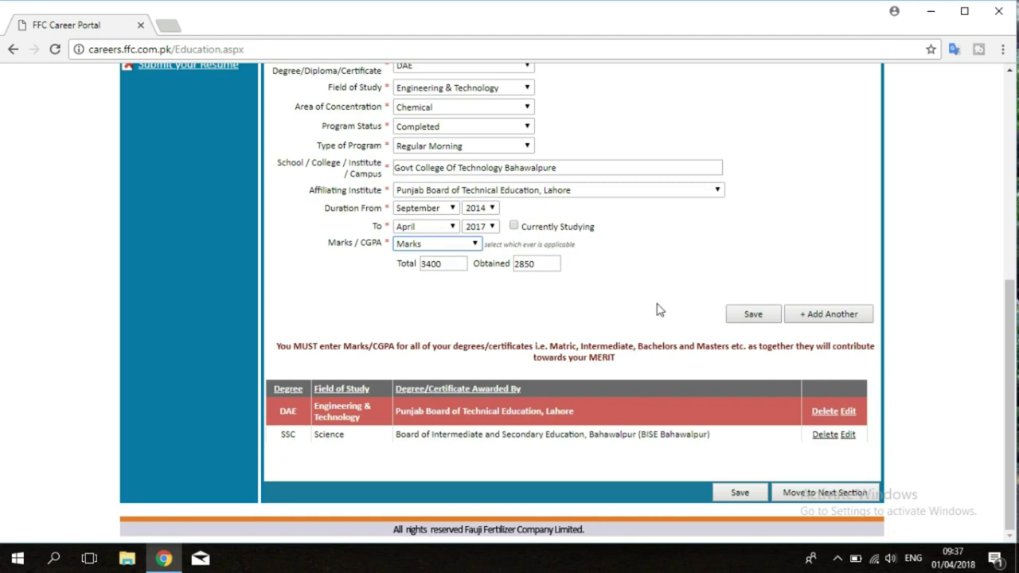
left_click(749, 315)
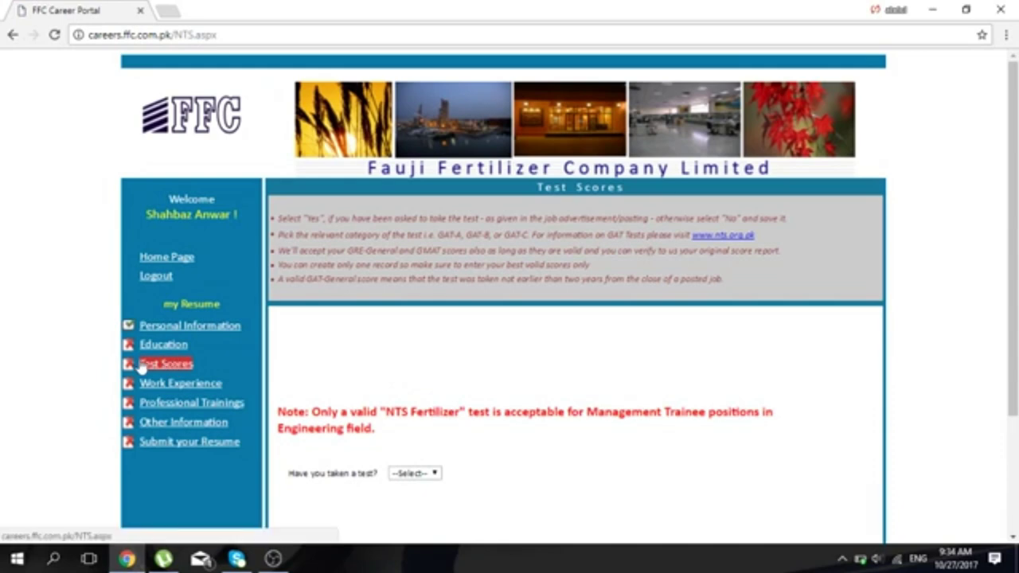
Step: Answer Yes to having taken a test, and select NTS Fertilizer as the test type
scroll(58, 369, "down", 2)
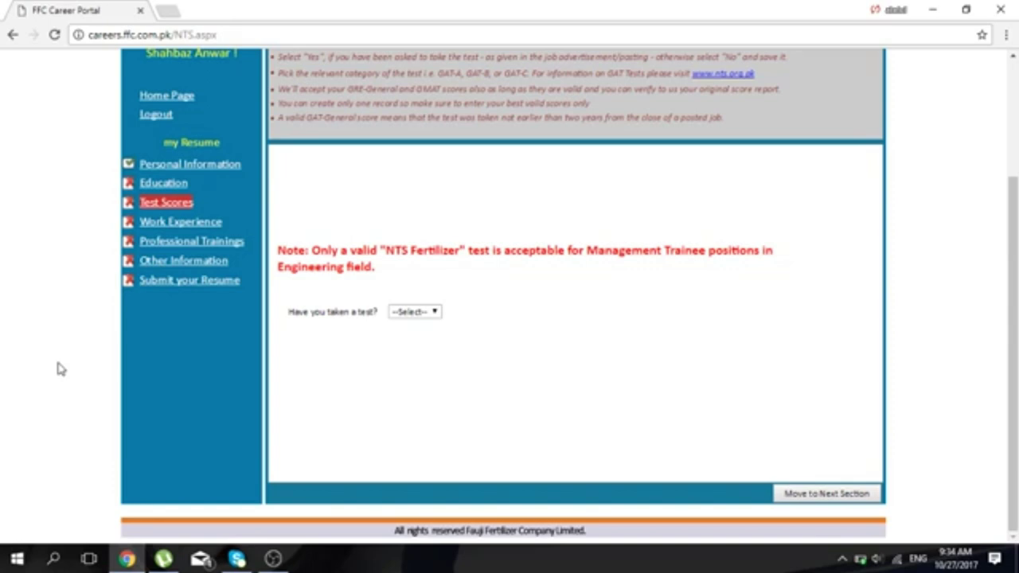
left_click(429, 313)
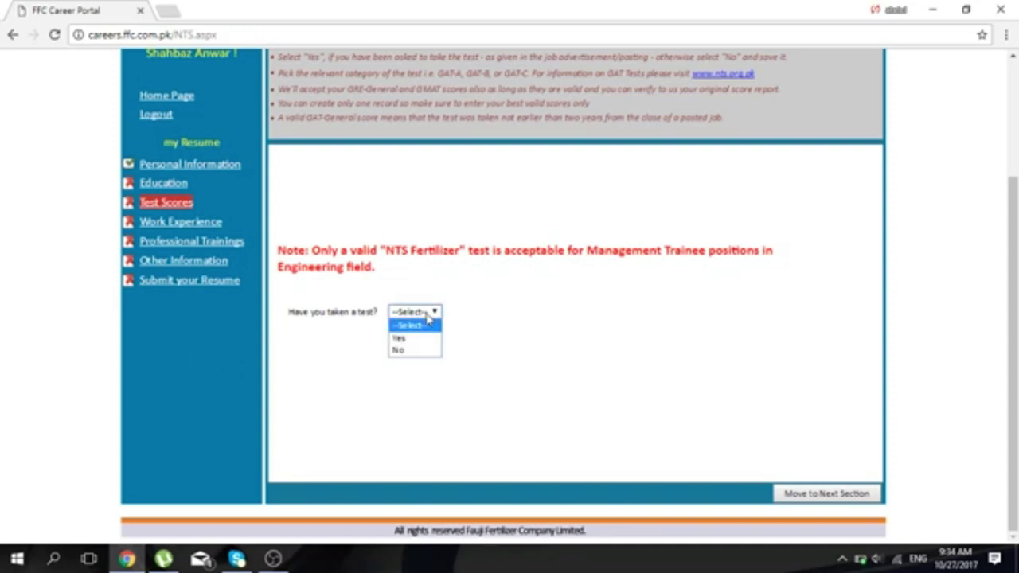
left_click(415, 339)
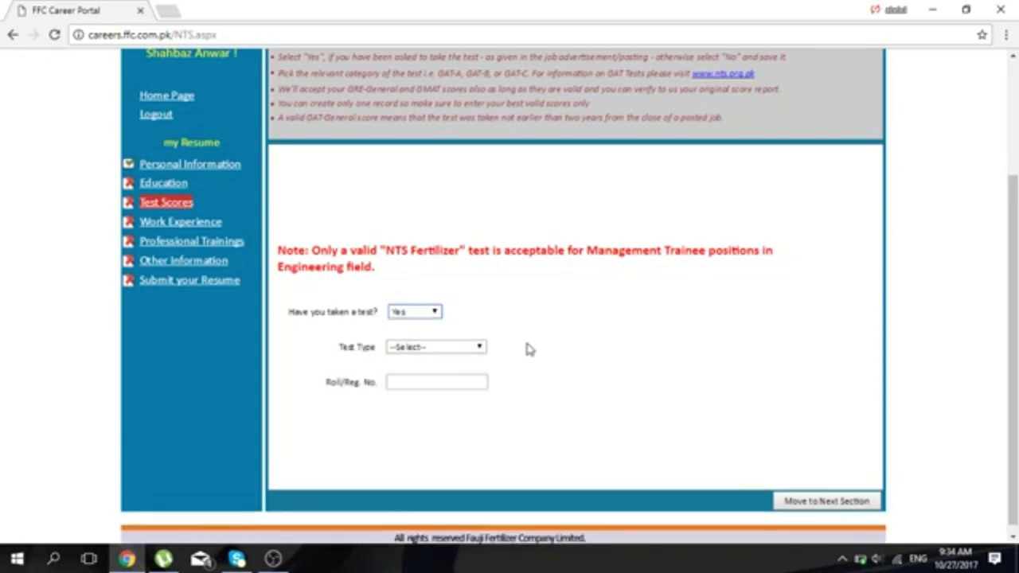
left_click(480, 347)
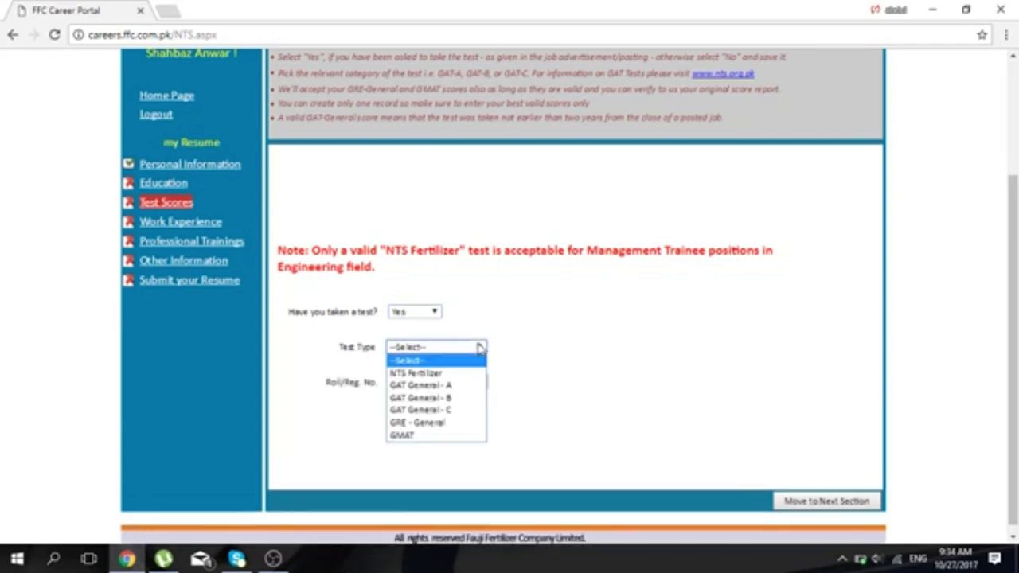
left_click(448, 375)
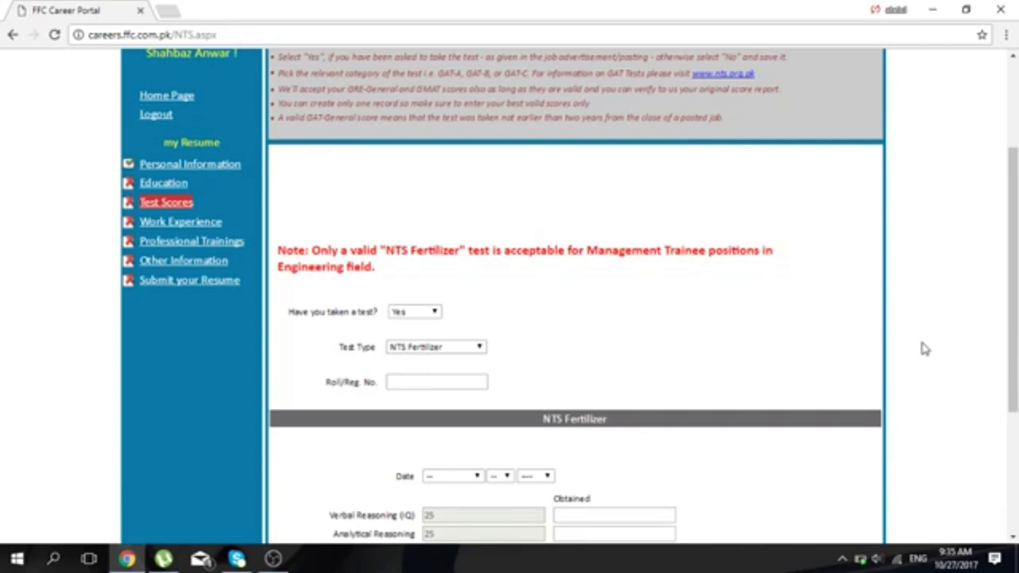
Step: Review the NTS Fertilizer fields for the obtained verbal reasoning, analytical reasoning, subject specific and total scores
scroll(921, 348, "down", 2)
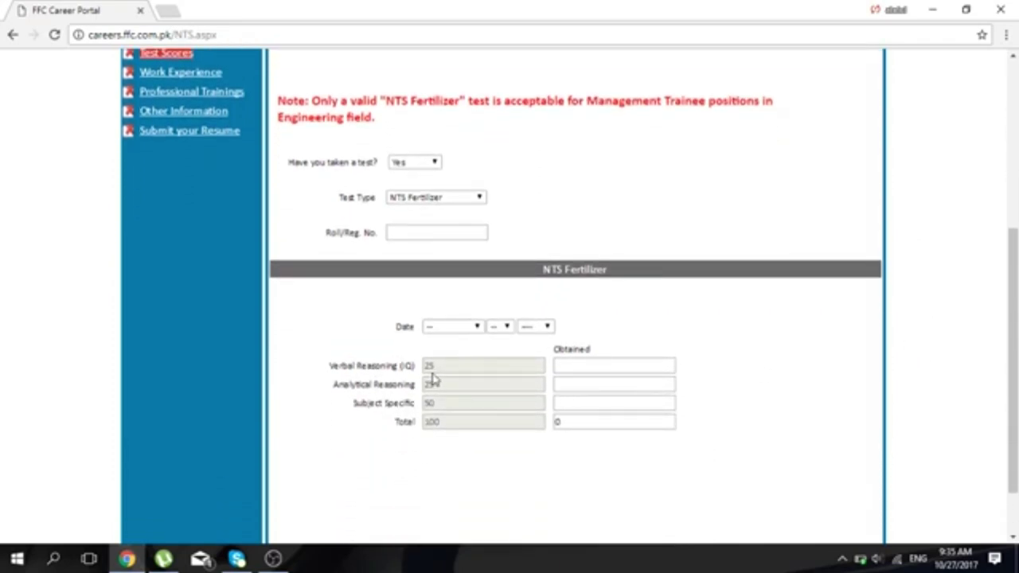
left_click(608, 363)
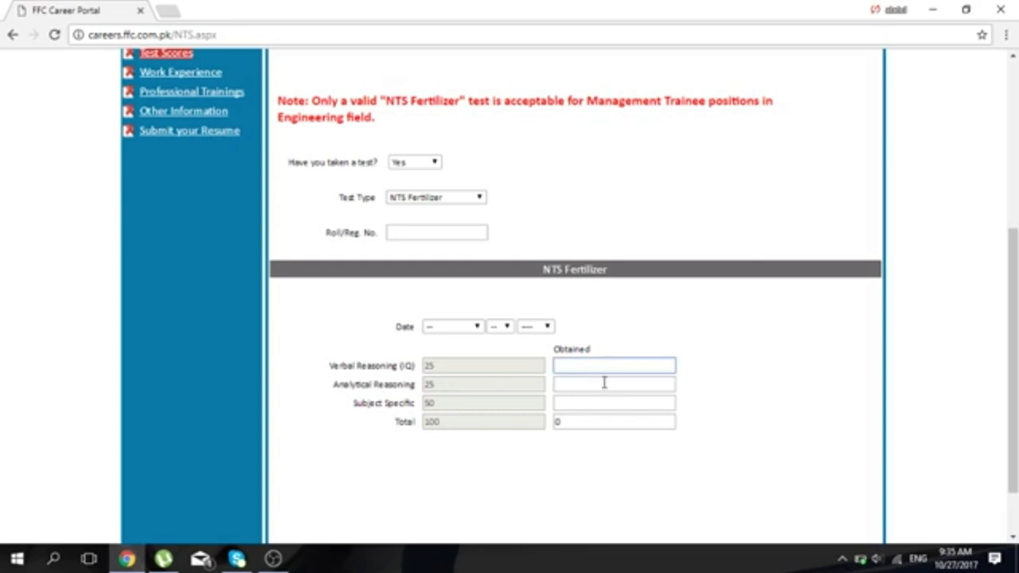
left_click(603, 386)
left_click(601, 400)
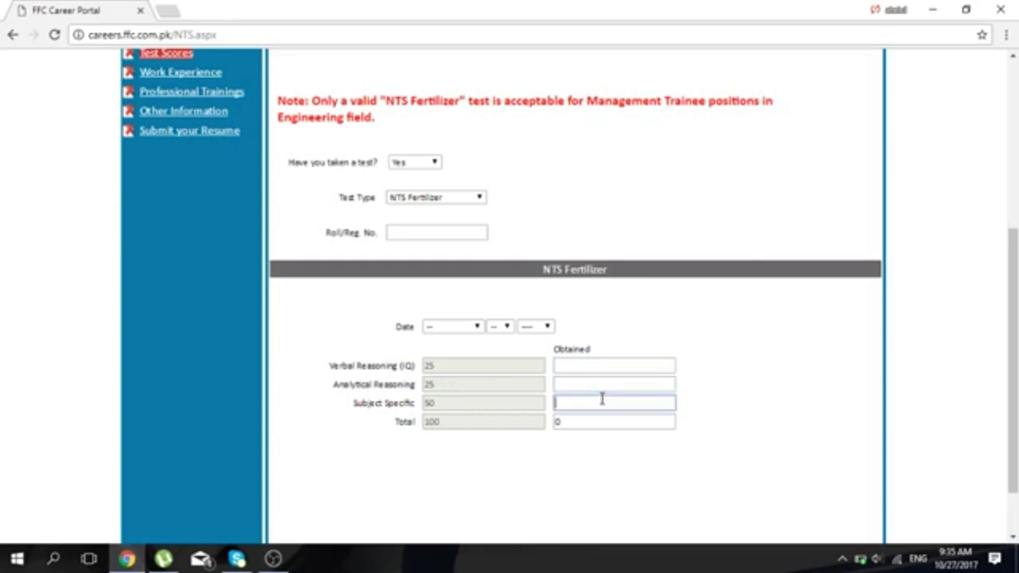
left_click(599, 422)
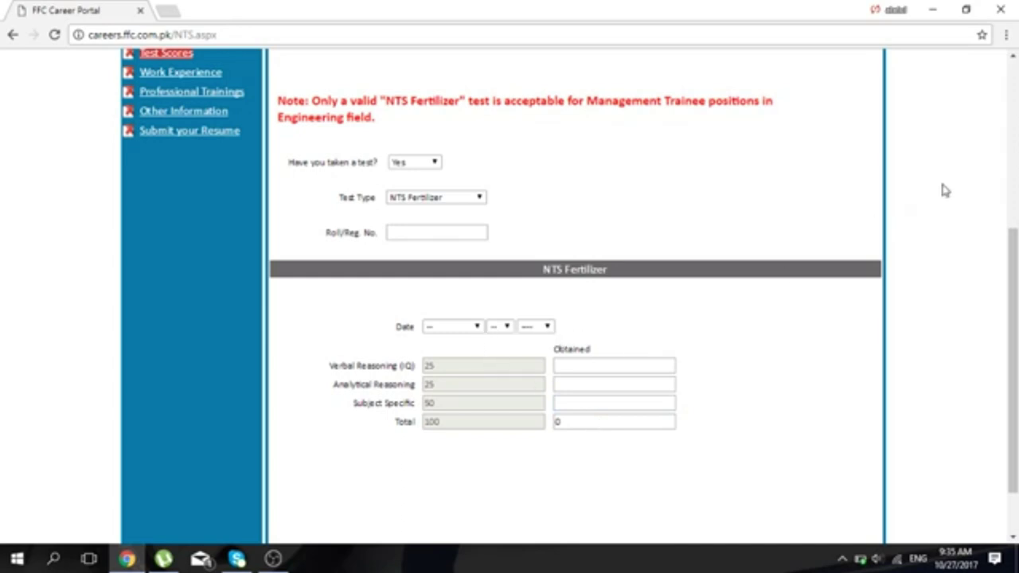
scroll(1014, 60, "up", 2)
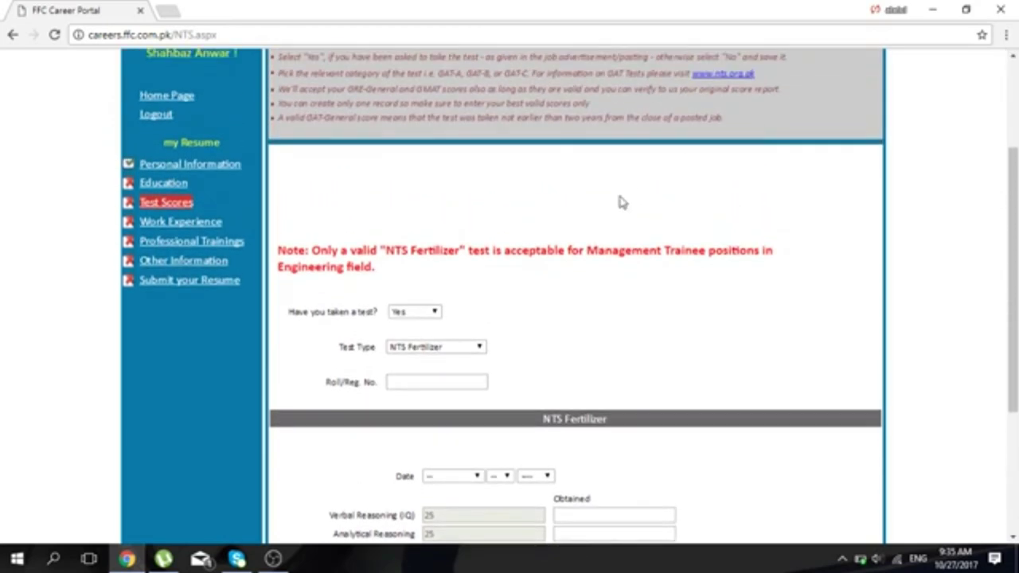
Step: Set the answer to whether a test has been taken to No
left_click(432, 312)
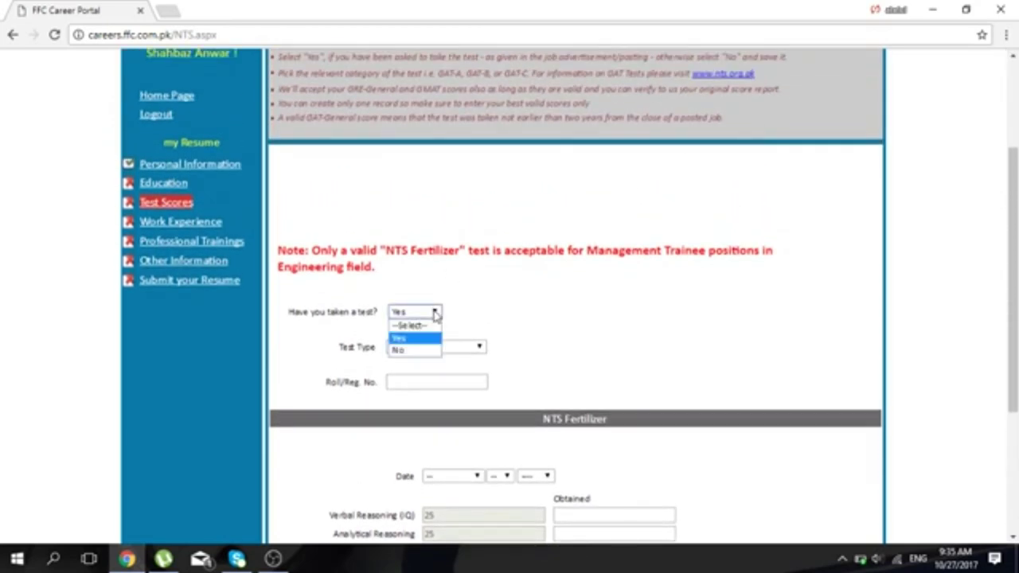
left_click(421, 353)
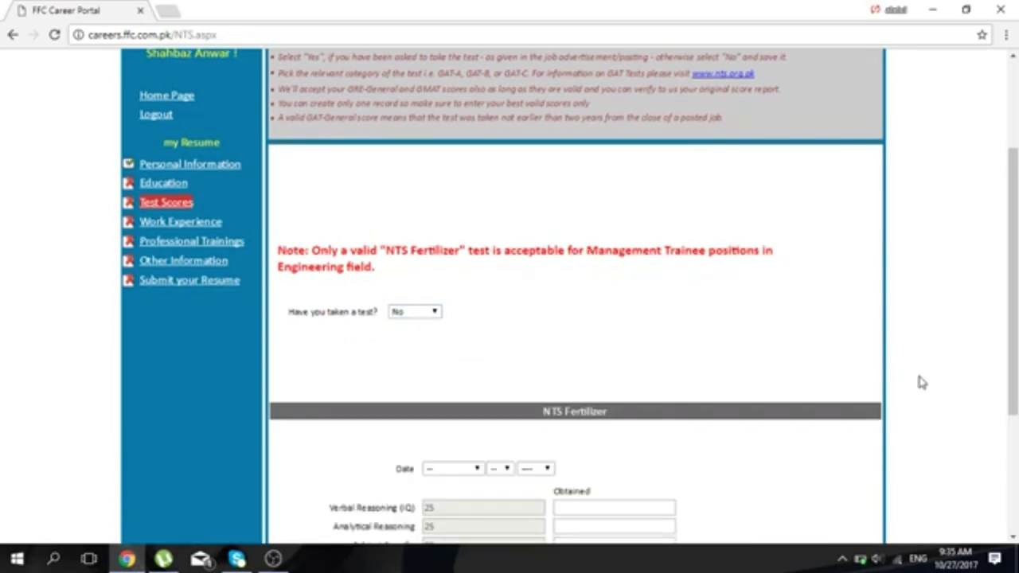
scroll(919, 382, "down", 3)
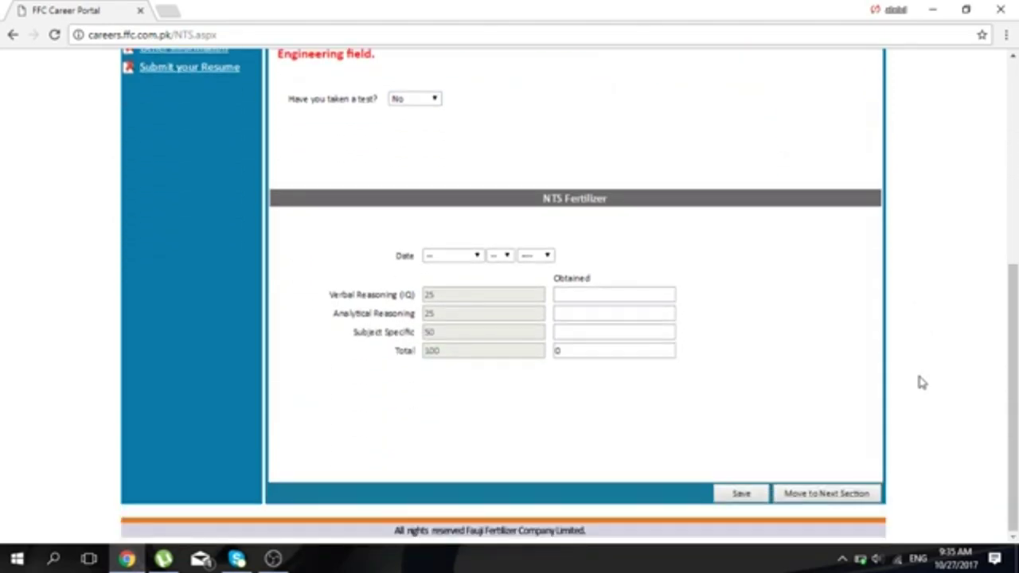
scroll(919, 382, "up", 2)
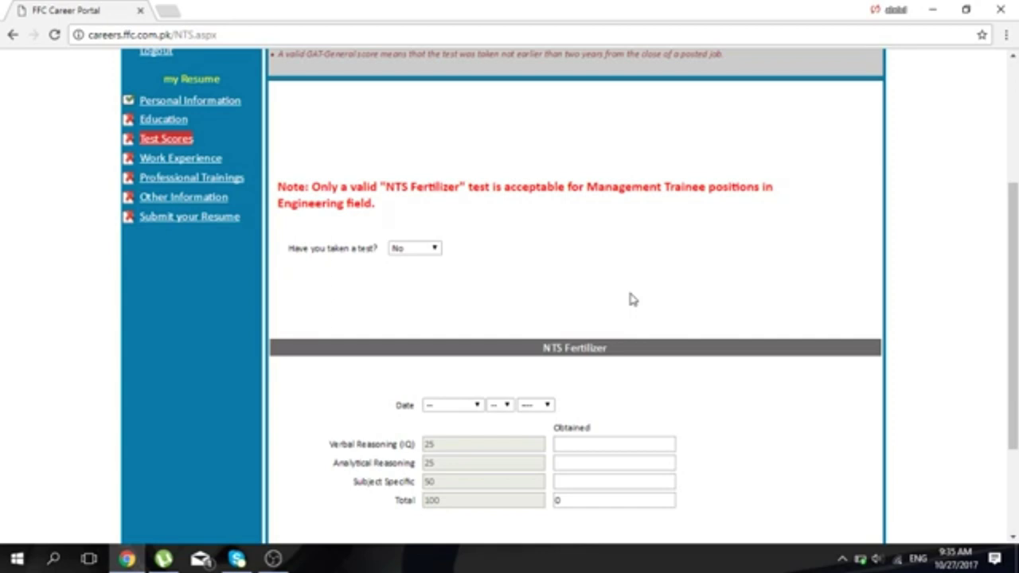
Step: Open the Work Experience section and review its form fields and the professional industry options
left_click(163, 161)
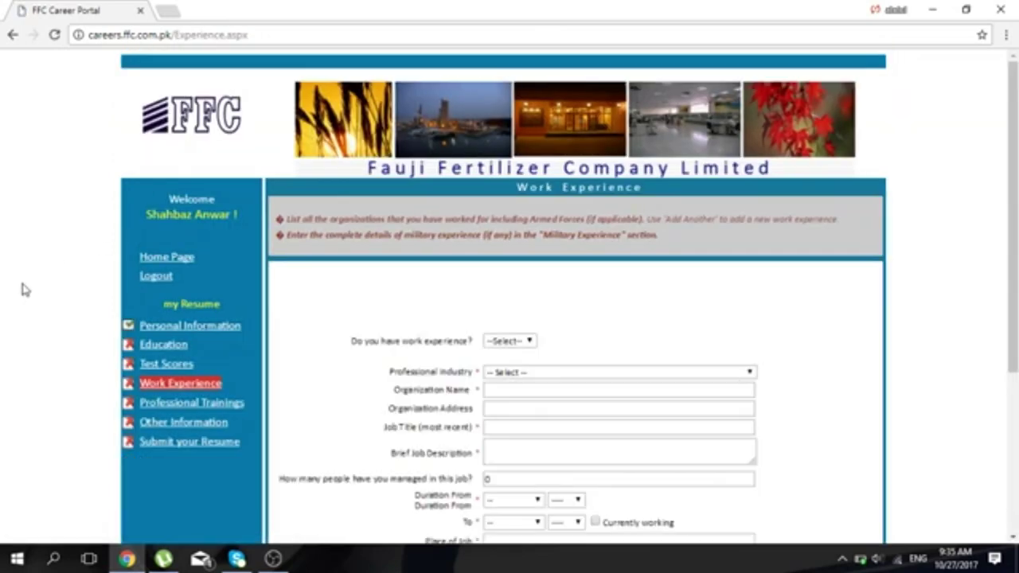
scroll(24, 290, "down", 3)
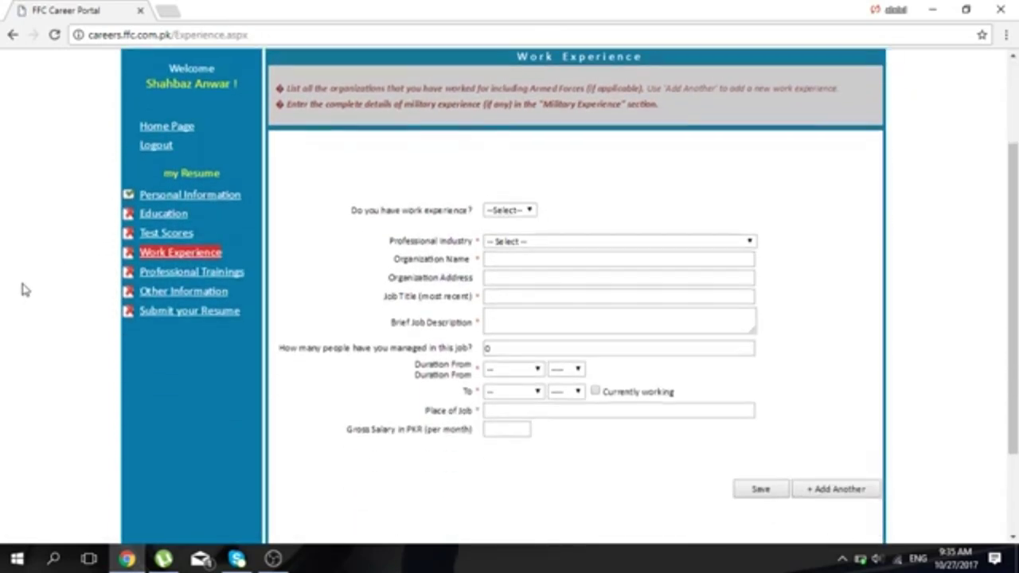
scroll(24, 290, "up", 1)
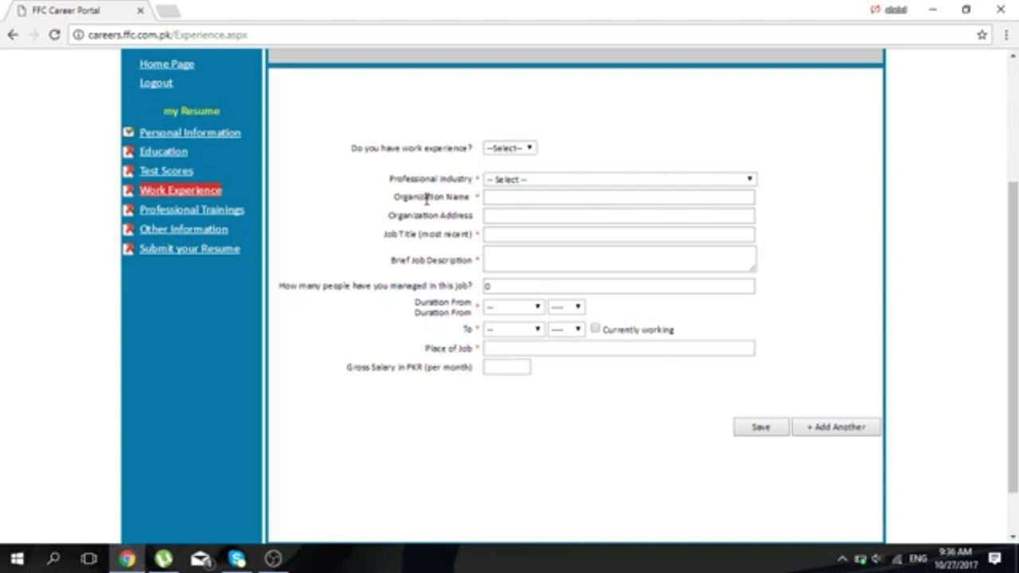
left_click(558, 180)
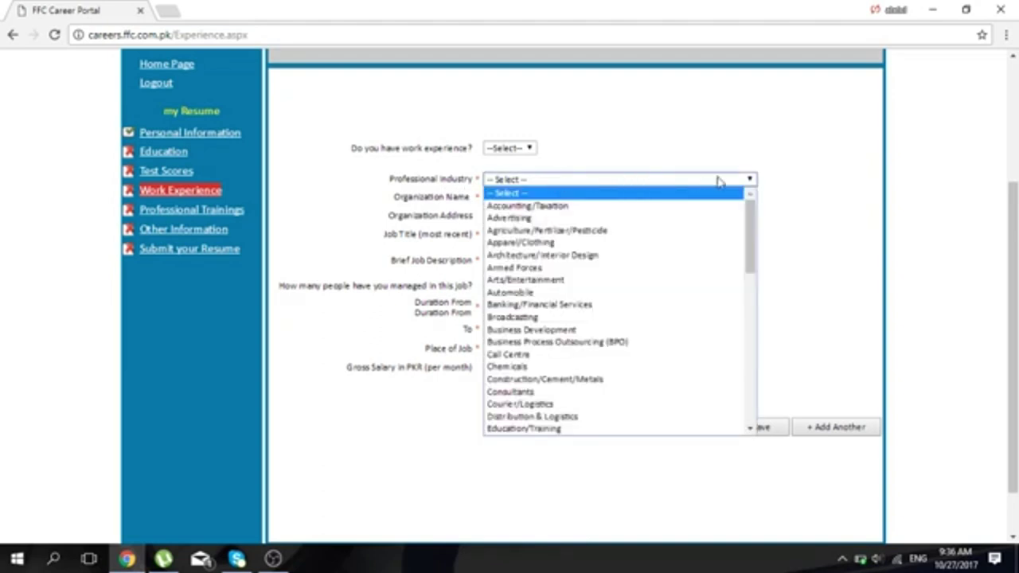
left_click(751, 183)
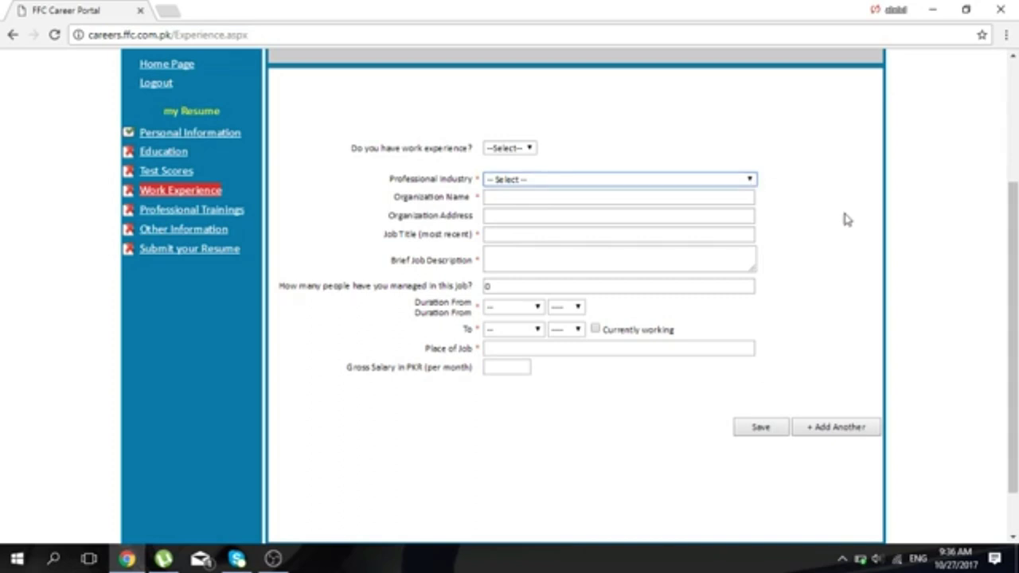
left_click_drag(908, 237, 537, 262)
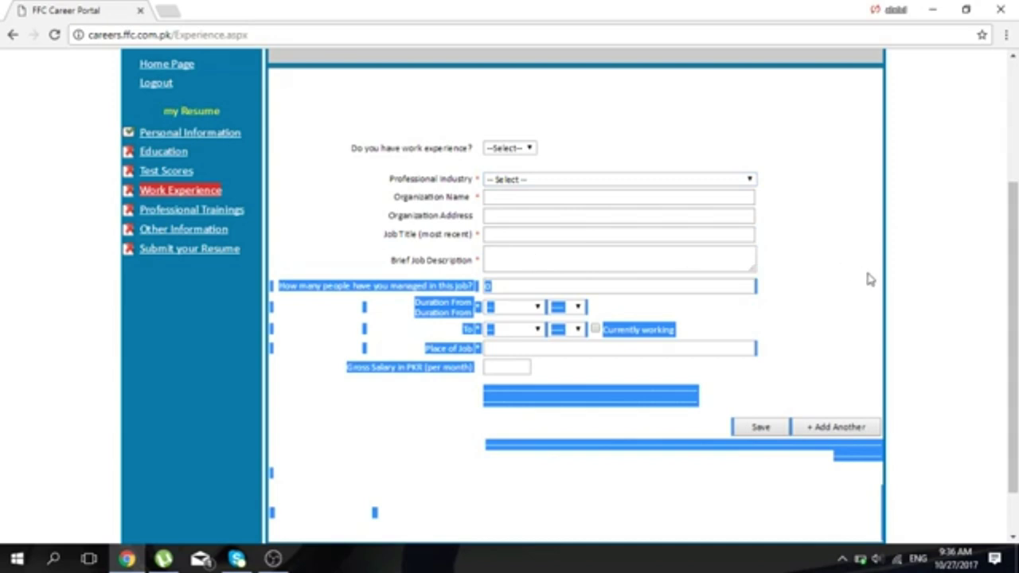
left_click(907, 291)
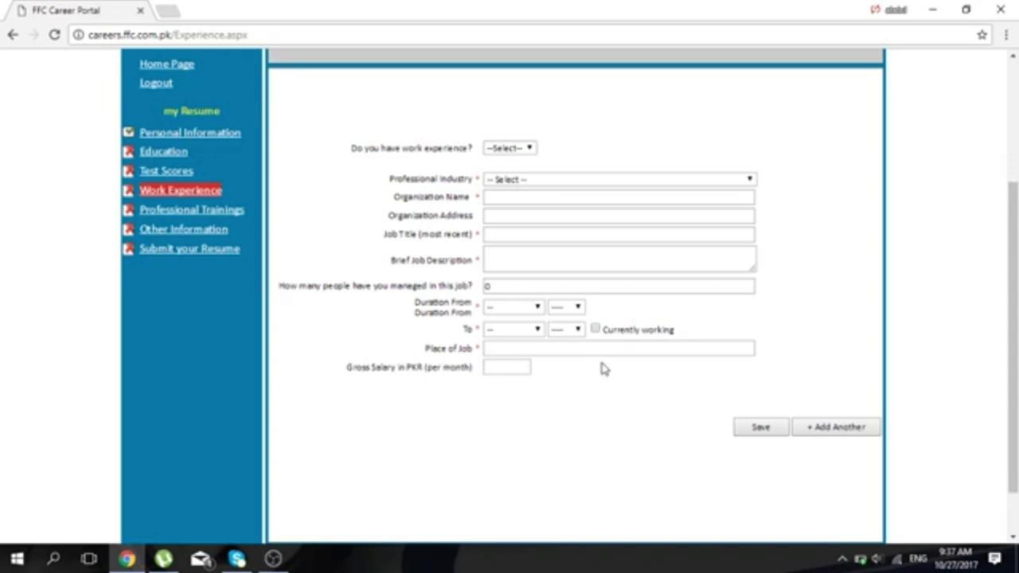
left_click(754, 429)
Step: Open the Professional Trainings section and answer Yes to having done professional trainings
left_click(236, 213)
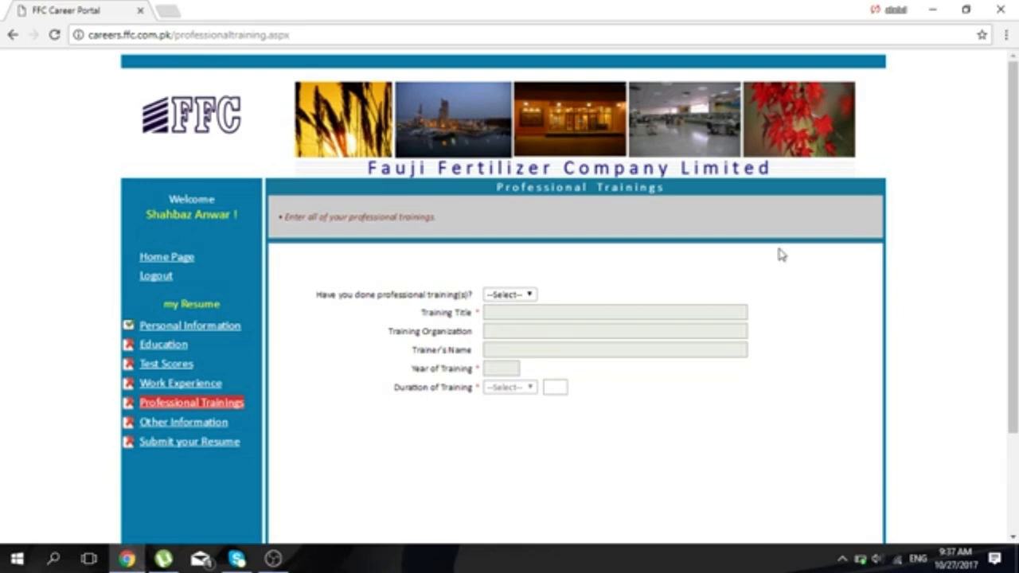
left_click(531, 296)
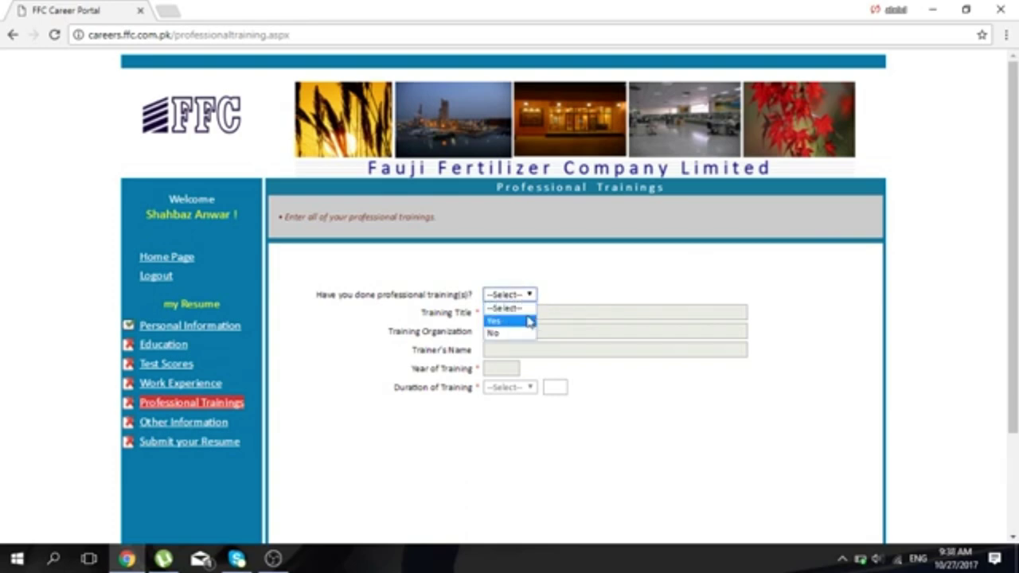
left_click(529, 321)
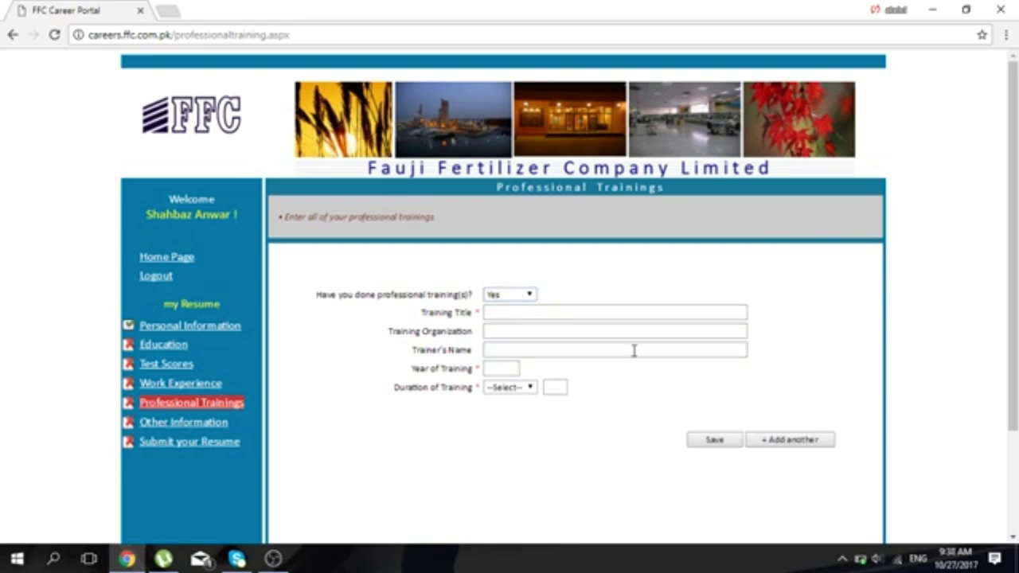
Step: Try "Instrumentation" as a sample training title, and clear the field again
left_click(513, 316)
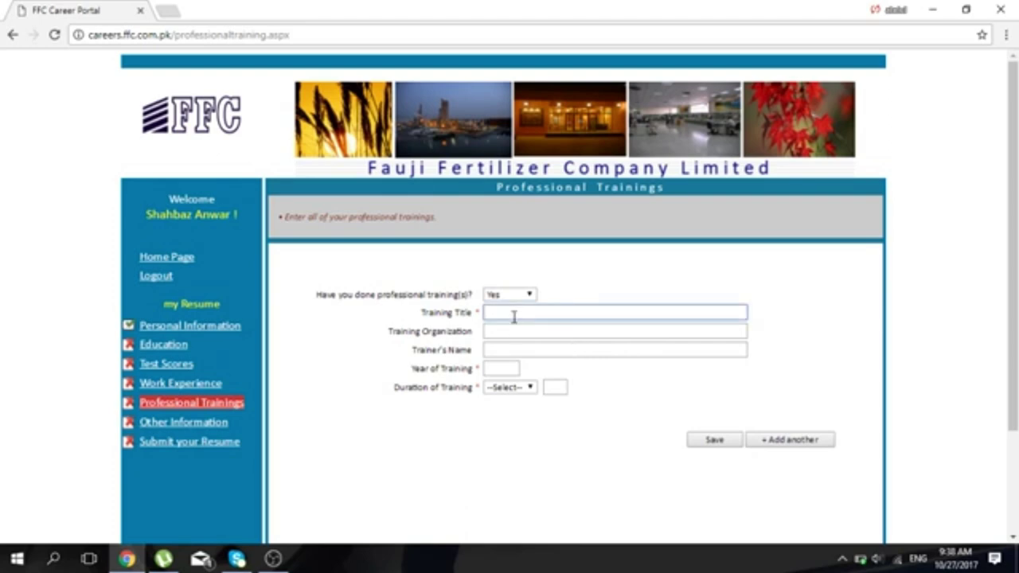
type("iajase")
key("BackSpace")
key("BackSpace")
key("BackSpace")
key("BackSpace")
key("BackSpace")
key("BackSpace")
type("BBI internsh")
key("BackSpace")
key("BackSpace")
key("BackSpace")
key("BackSpace")
key("BackSpace")
key("BackSpace")
key("BackSpace")
key("BackSpace")
key("BackSpace")
key("BackSpace")
key("BackSpace")
key("BackSpace")
type("Instrumenet")
key("BackSpace")
key("BackSpace")
type("tation")
key("BackSpace")
key("BackSpace")
key("BackSpace")
key("BackSpace")
key("BackSpace")
key("BackSpace")
key("BackSpace")
key("BackSpace")
key("BackSpace")
key("BackSpace")
key("BackSpace")
key("BackSpace")
key("BackSpace")
key("BackSpace")
key("BackSpace")
Step: Try "ffc" as the training organization, and clear the field again
left_click(494, 333)
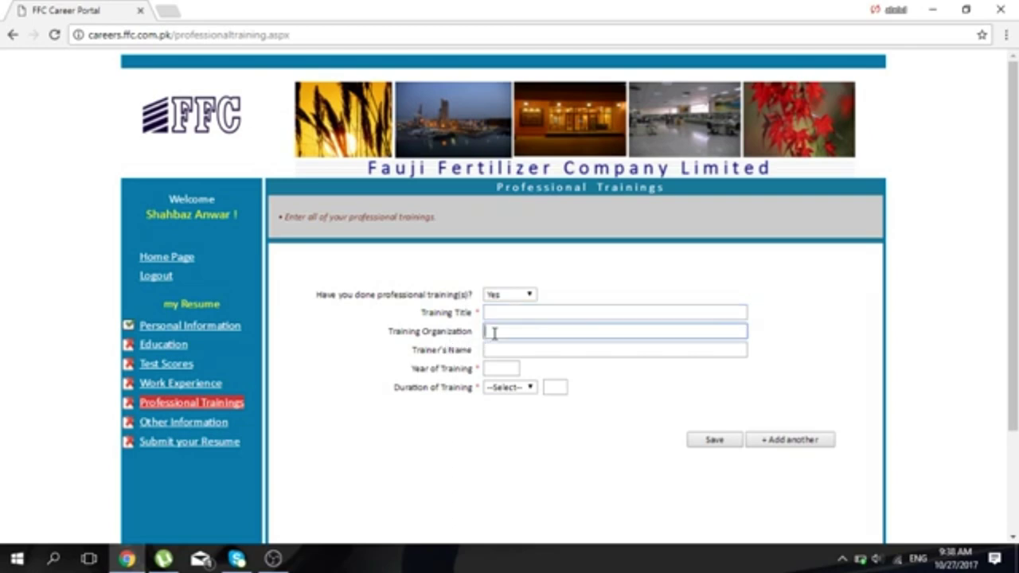
type("ffc")
key("BackSpace")
key("BackSpace")
key("BackSpace")
left_click(526, 350)
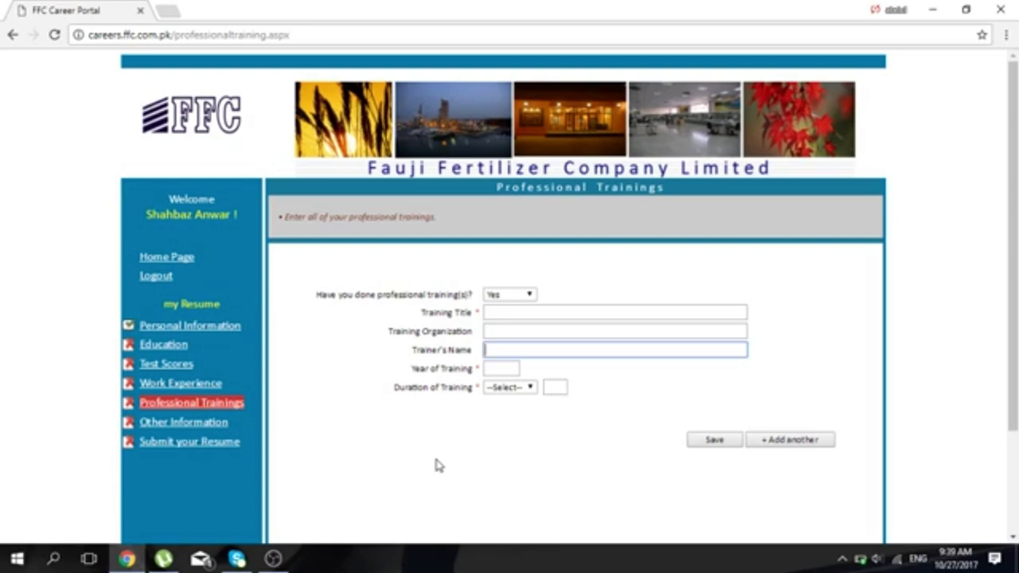
Step: Open the Other Information section and review its awards, special skills and disability parts
left_click(207, 427)
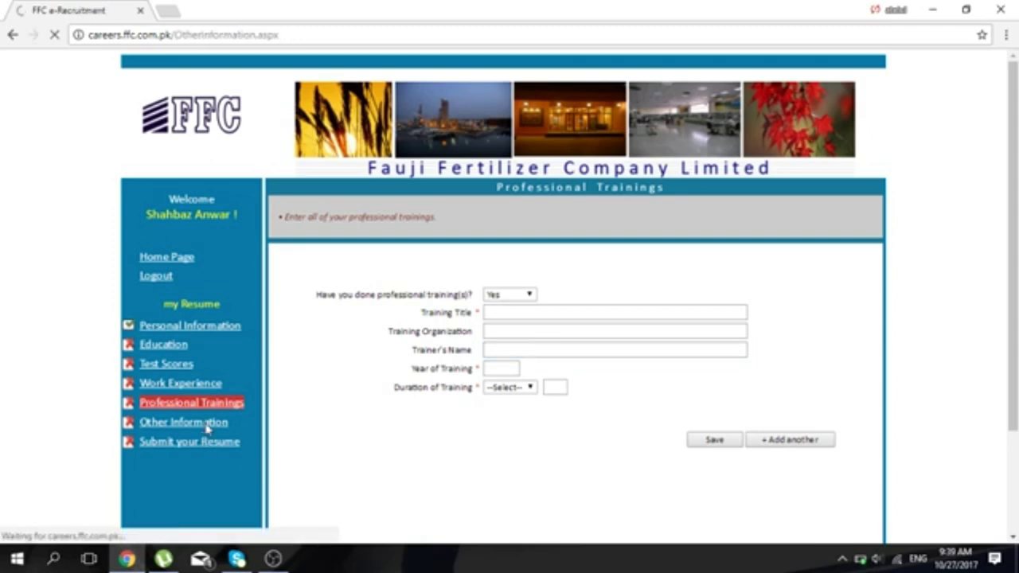
mouse_move(1007, 201)
left_mouse_down()
mouse_move(1013, 501)
mouse_move(1012, 201)
left_mouse_up()
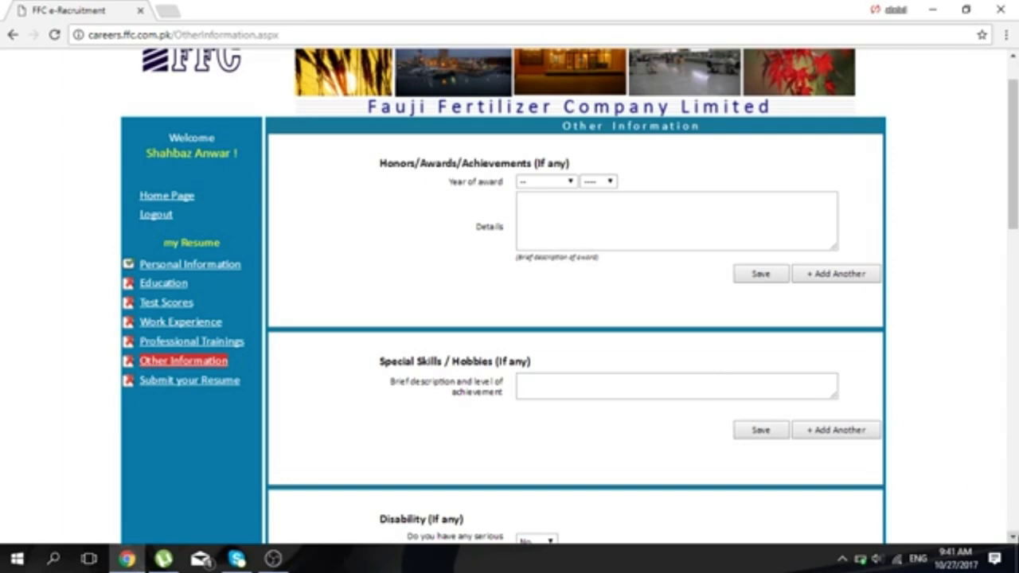
left_click(1014, 538)
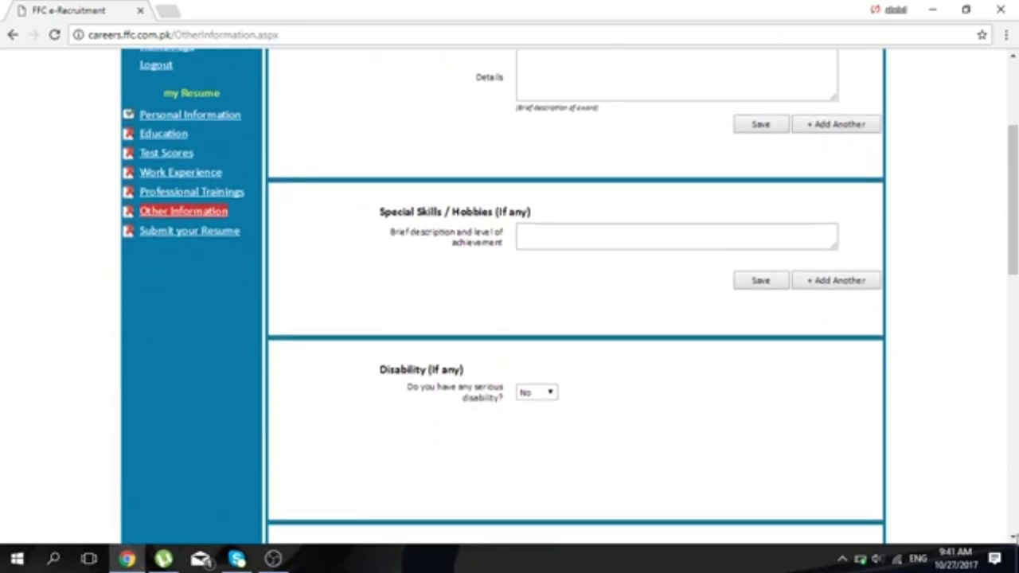
left_click(1015, 537)
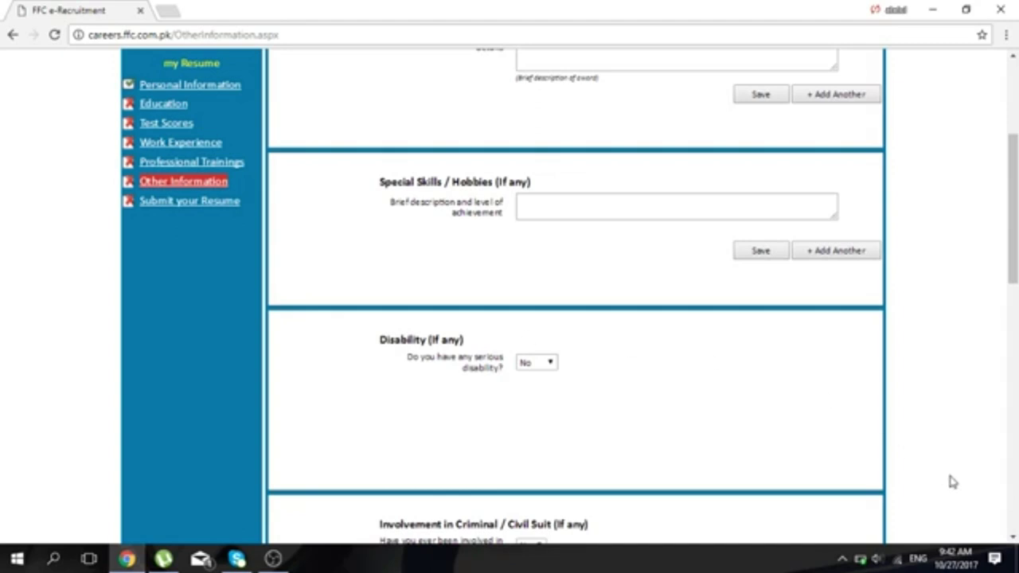
Step: Answer Yes to having a serious disability to check the extra fields, and set the answer back to No
left_click(550, 364)
left_click(551, 379)
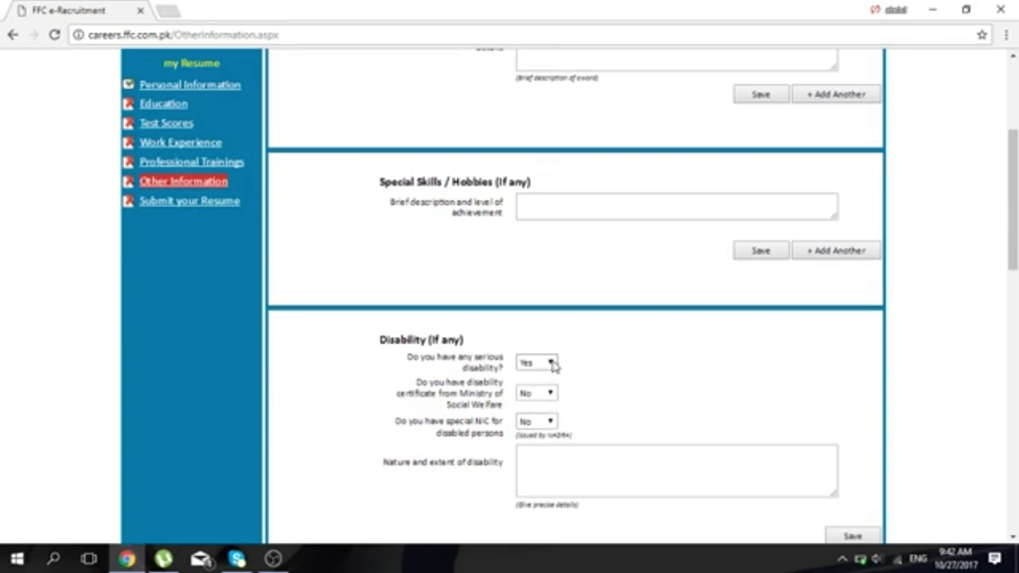
left_click(551, 363)
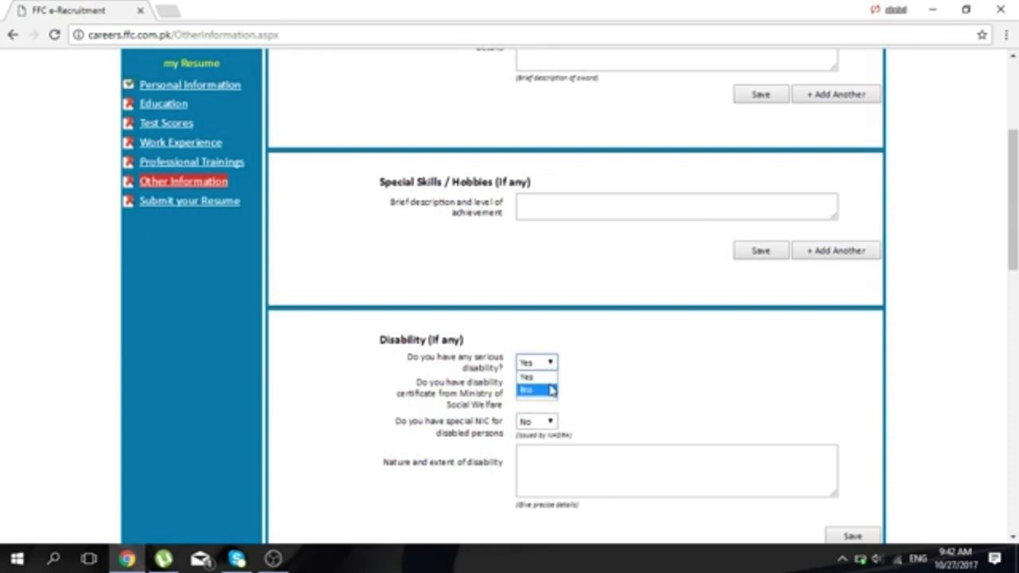
left_click(551, 390)
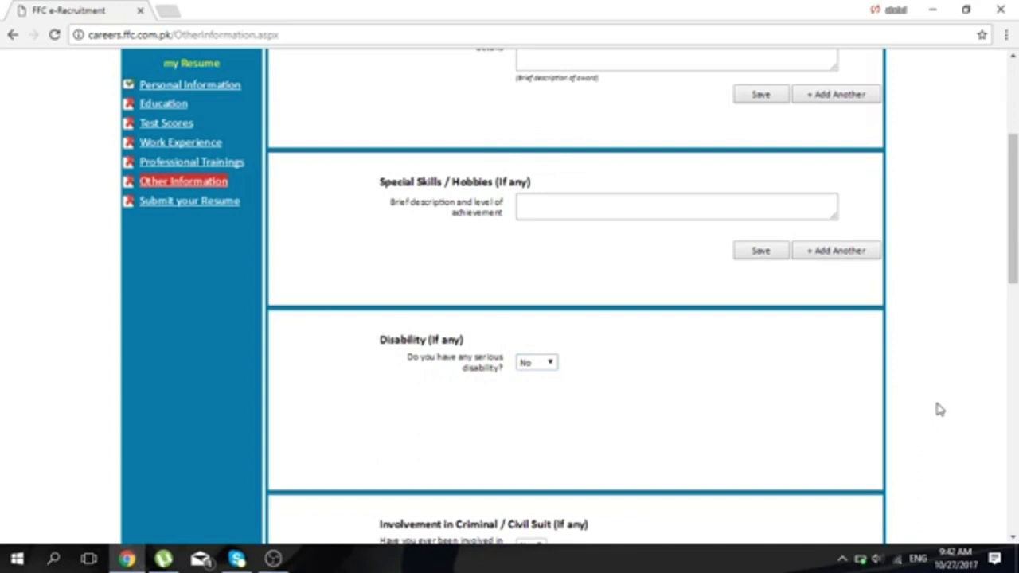
Step: In the Relatives in FFC part, choose Parent as the relationship to check the extra fields, and reset the selection
scroll(938, 405, "down", 4)
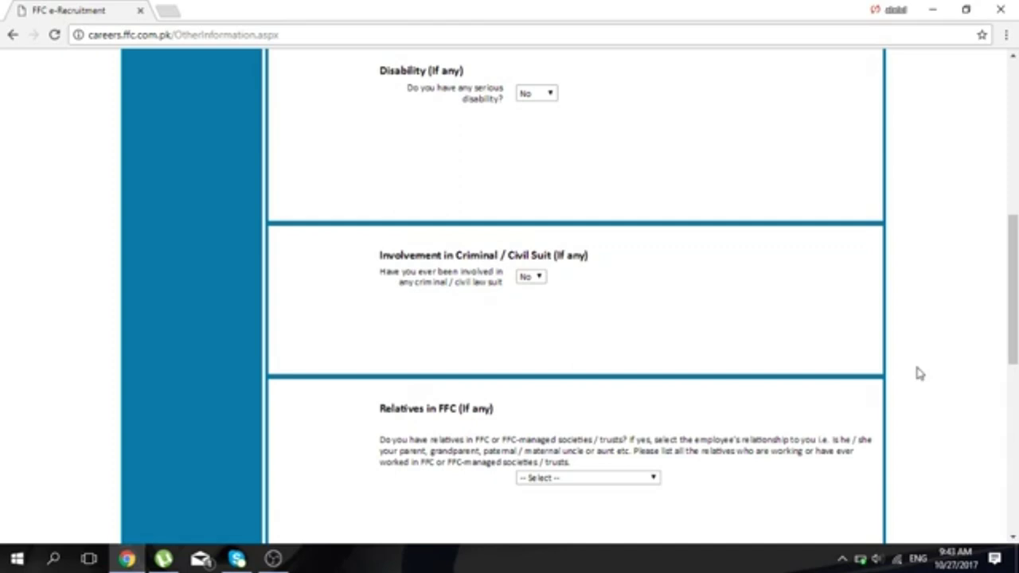
scroll(920, 373, "down", 4)
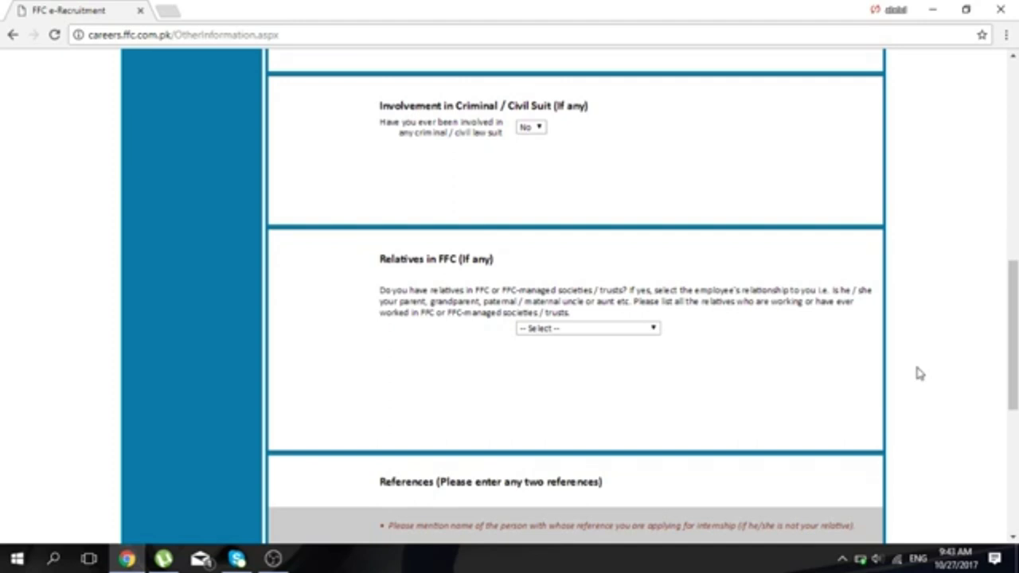
scroll(919, 373, "down", 2)
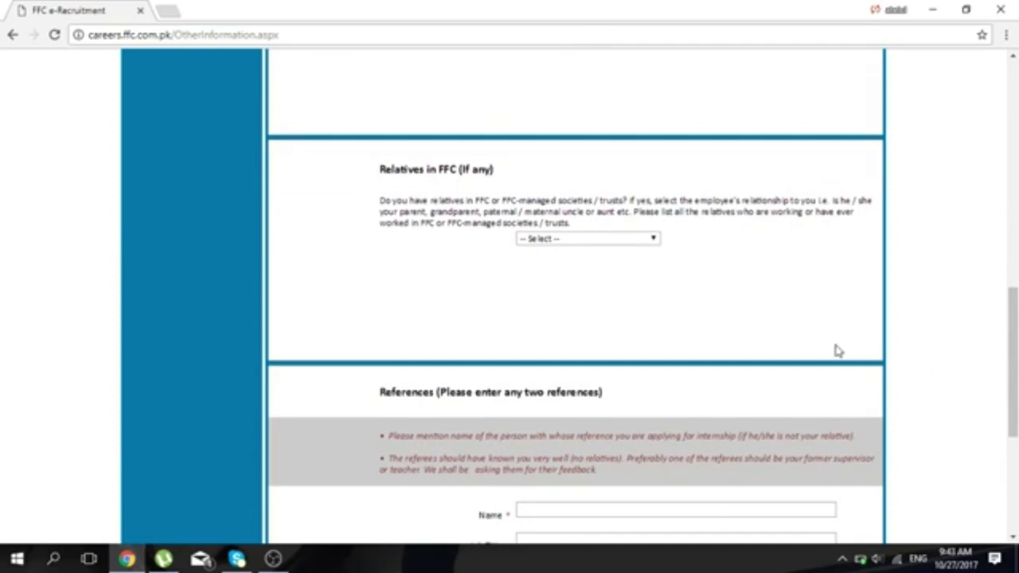
left_click(653, 239)
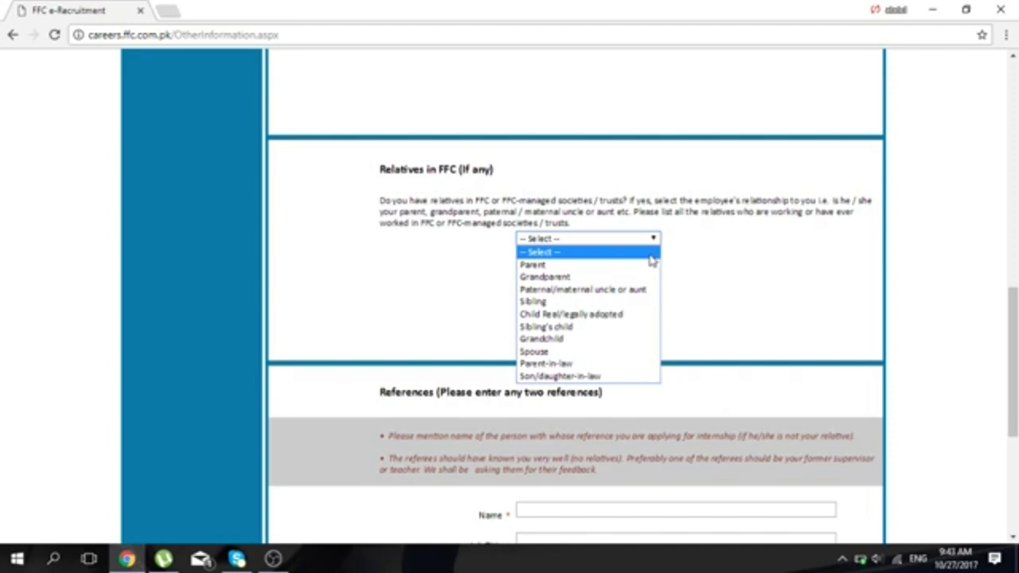
left_click(605, 269)
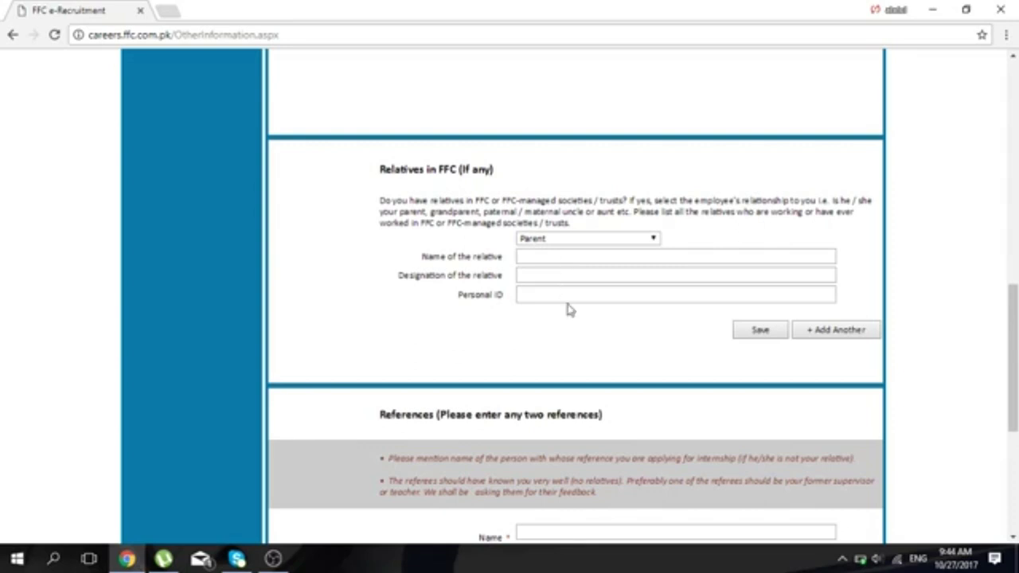
left_click(653, 240)
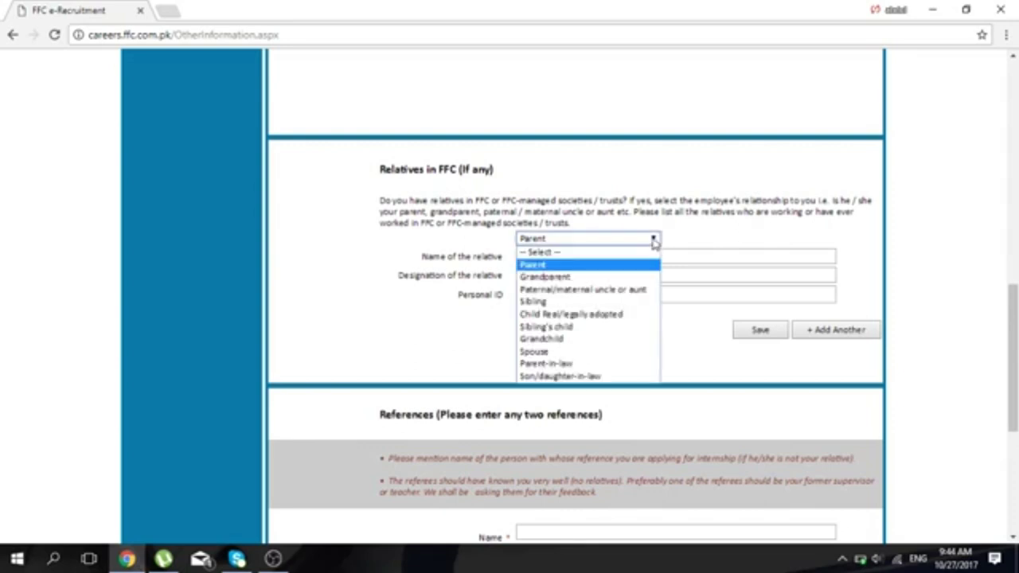
left_click(625, 252)
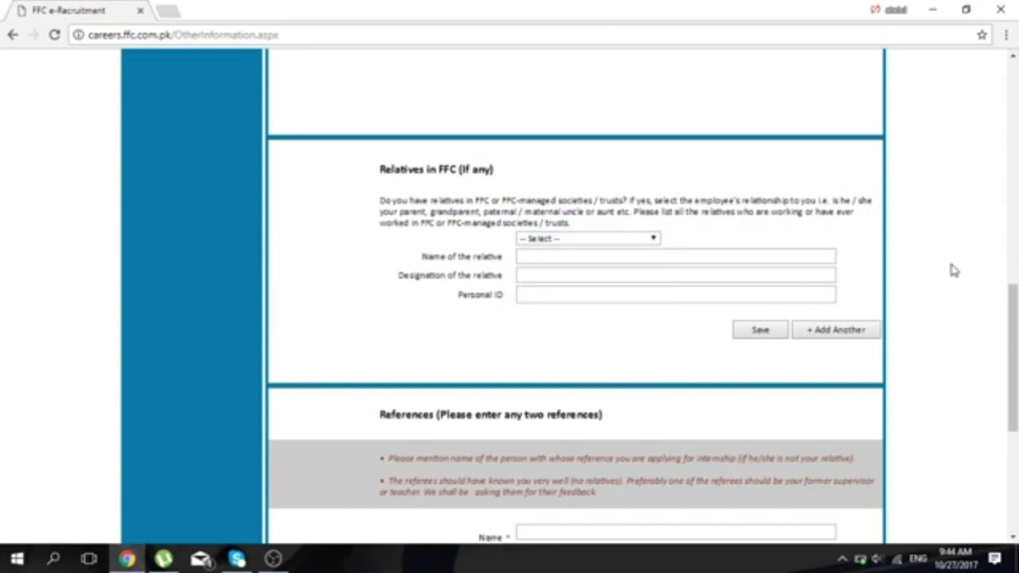
Step: Review the References fields such as name, job title and organization, and dismiss the low-battery notice
scroll(954, 271, "down", 3)
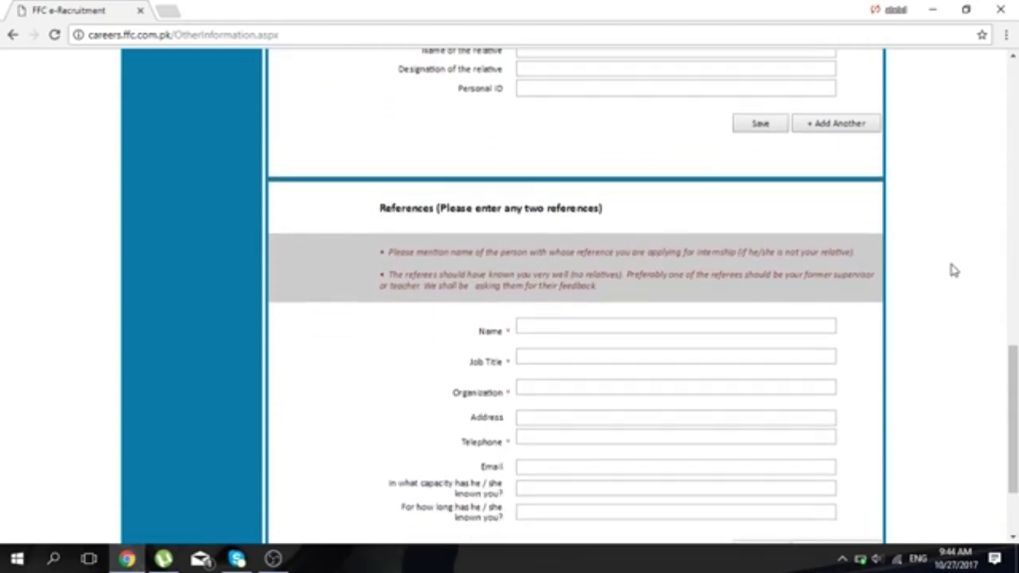
scroll(953, 271, "down", 1)
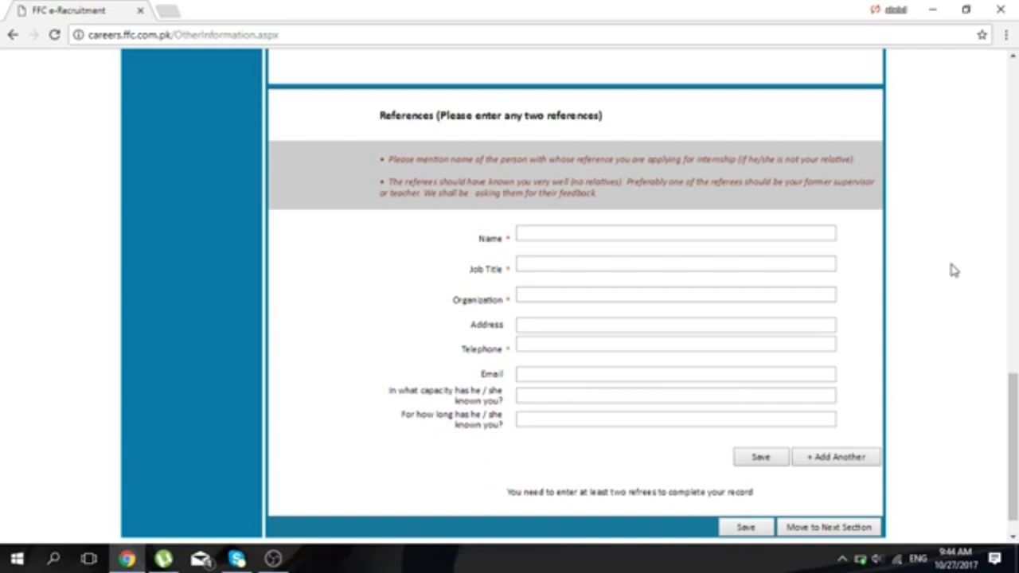
left_click(767, 232)
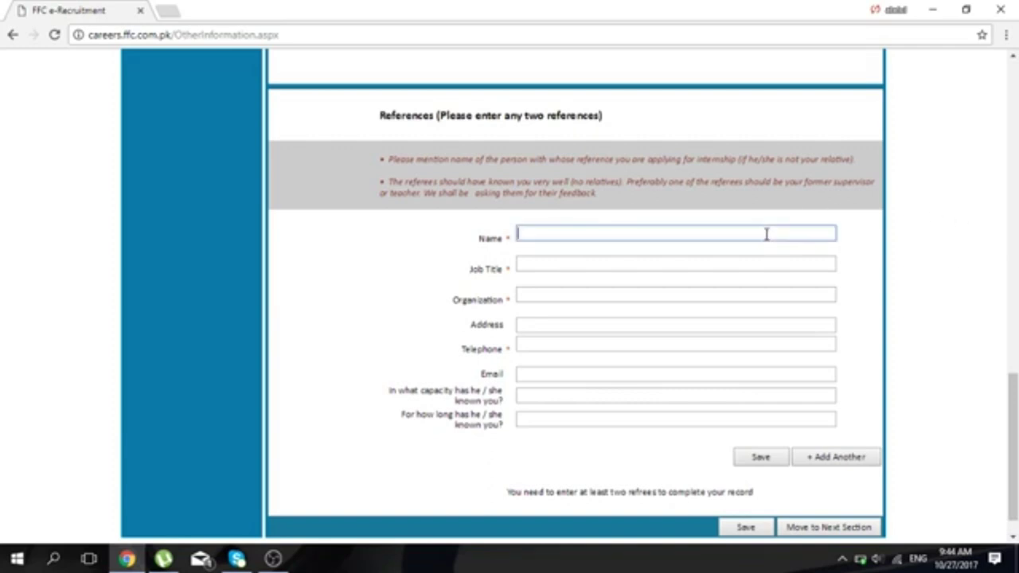
left_click(673, 261)
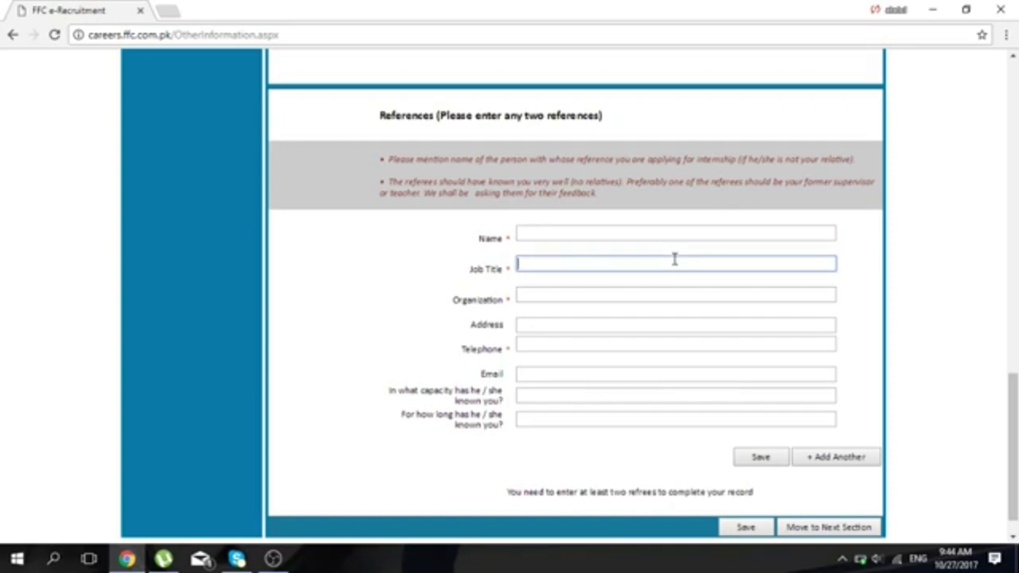
left_click(642, 292)
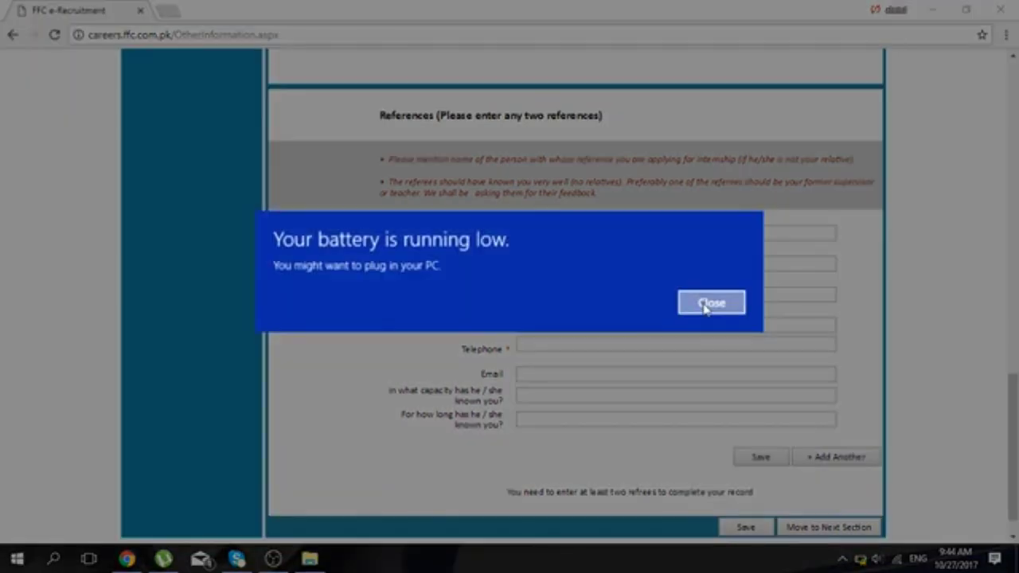
left_click(708, 303)
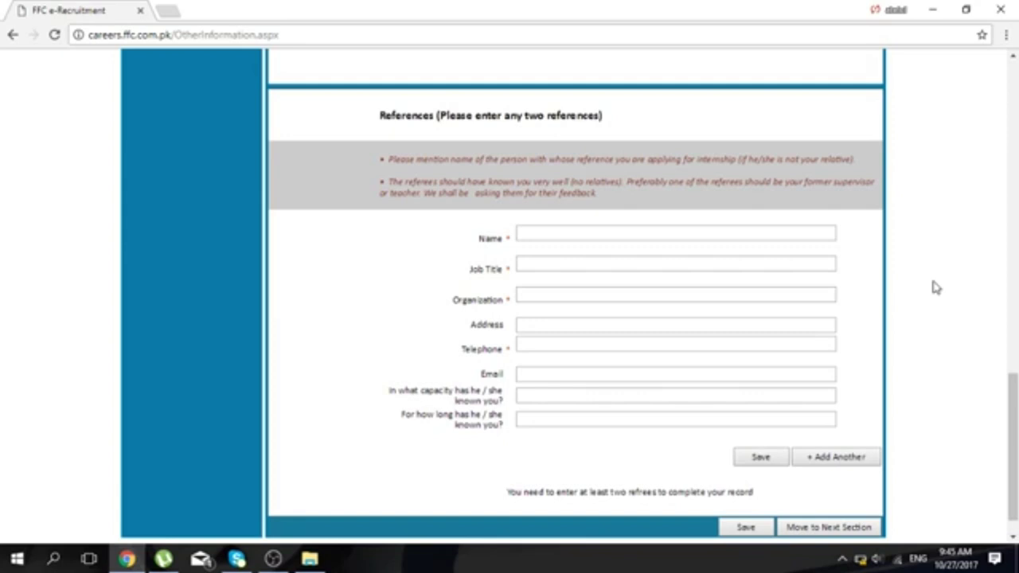
Step: Go to the Submit your Resume section and open the resume for review
scroll(936, 288, "up", 7)
scroll(936, 288, "up", 5)
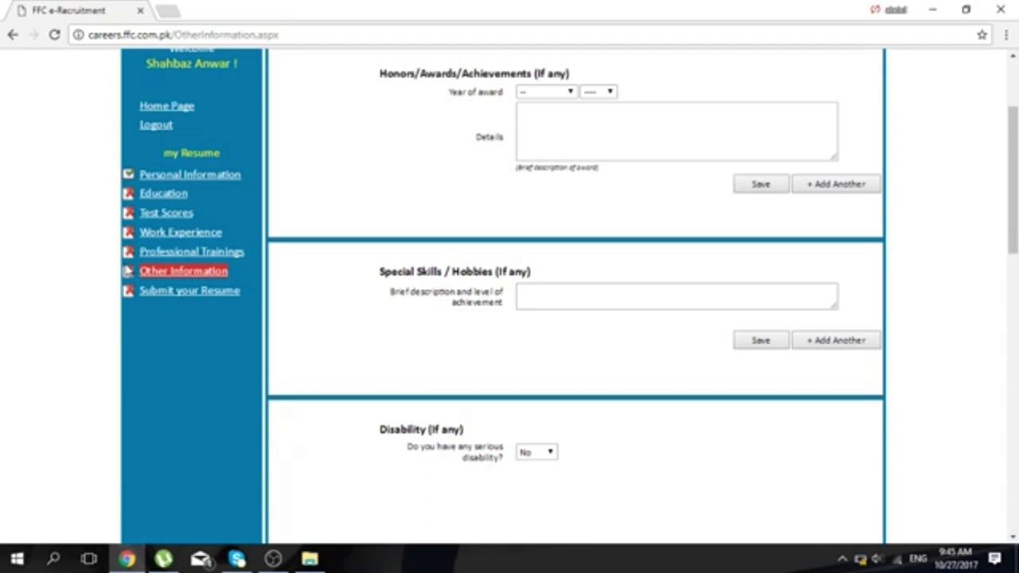
left_click(145, 293)
scroll(44, 302, "down", 2)
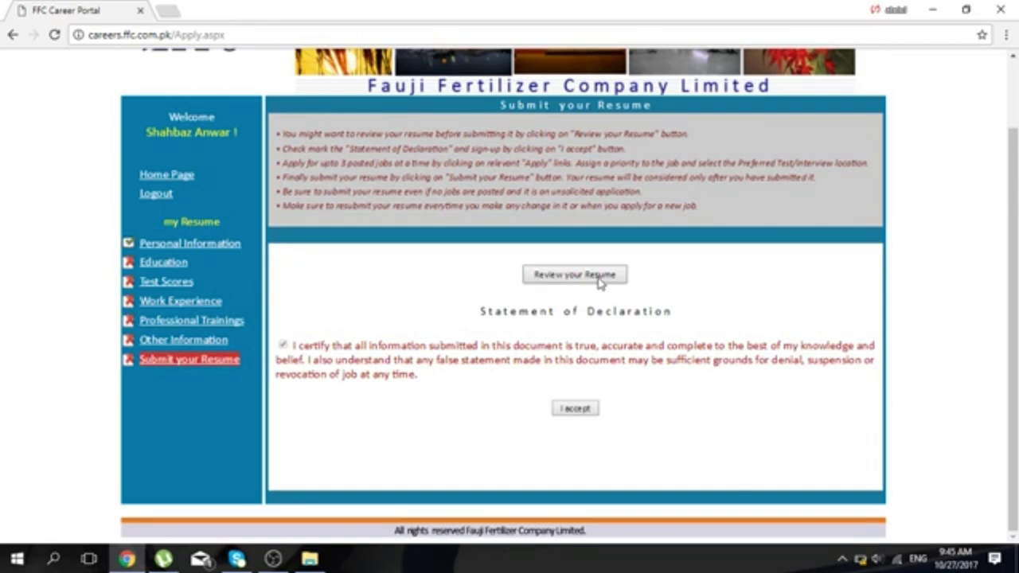
left_click(599, 279)
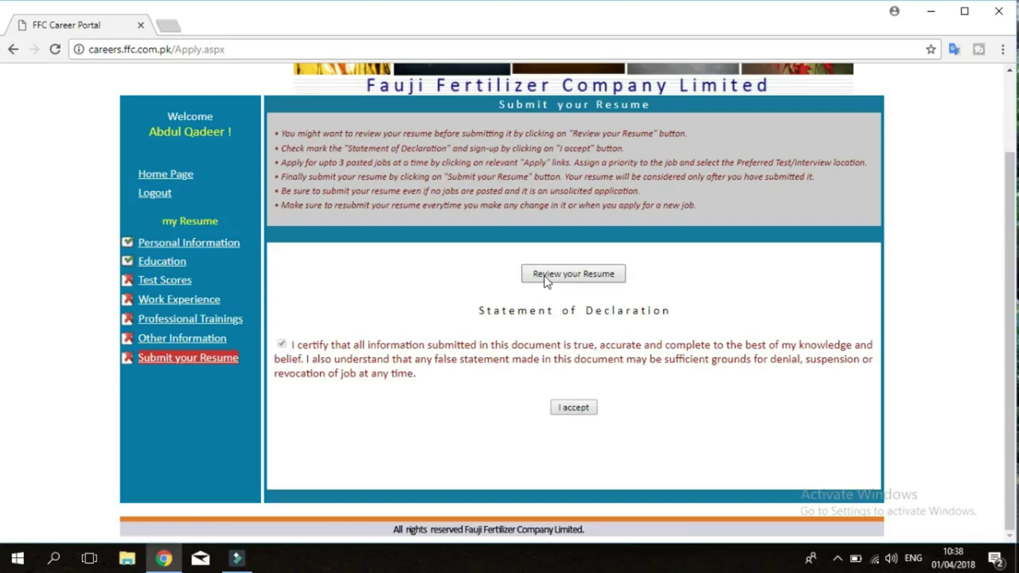
left_click(547, 280)
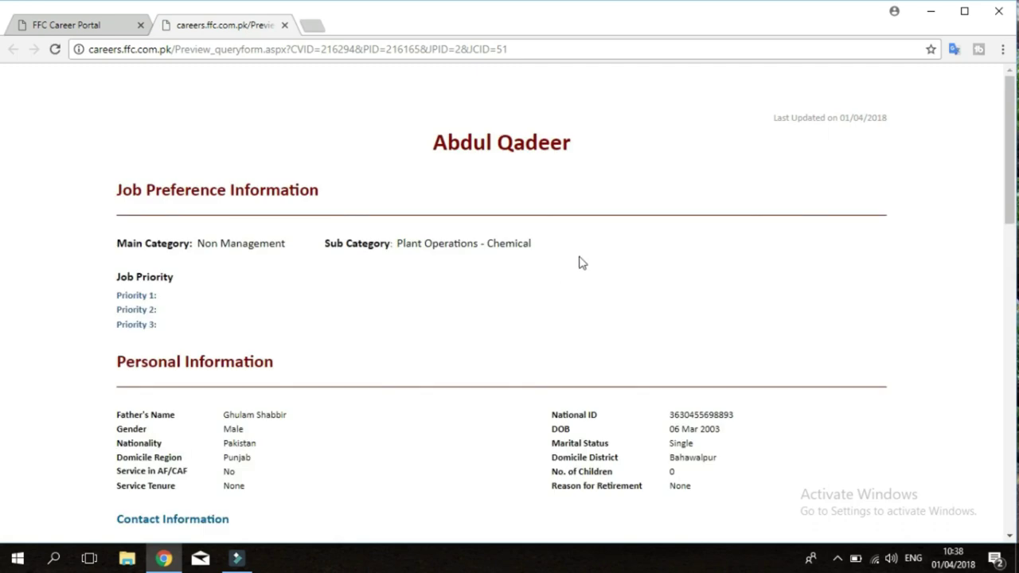
Step: Examine the resume preview from the job preference information through the referees, and close the preview
scroll(580, 263, "down", 4)
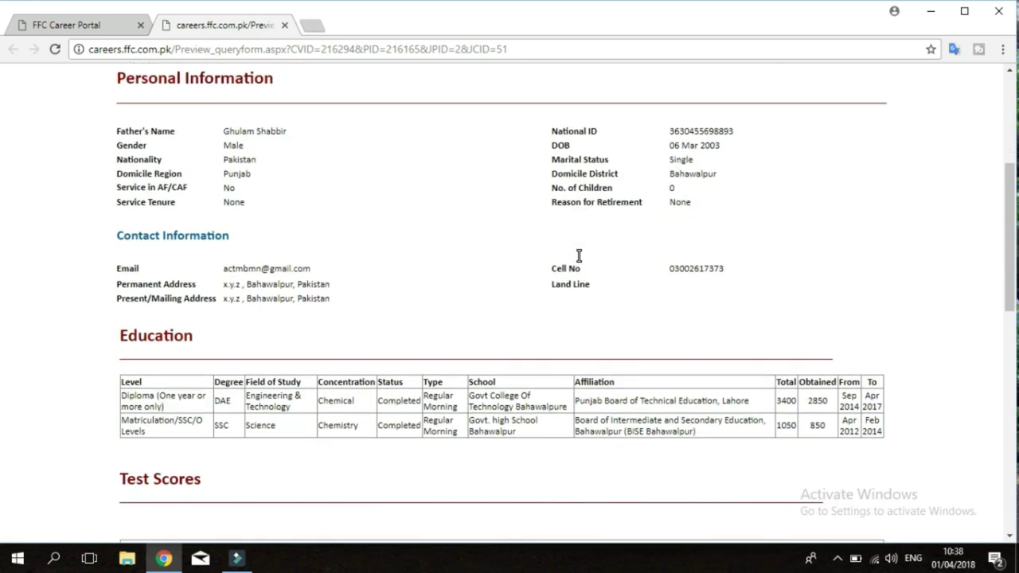
scroll(579, 259, "down", 4)
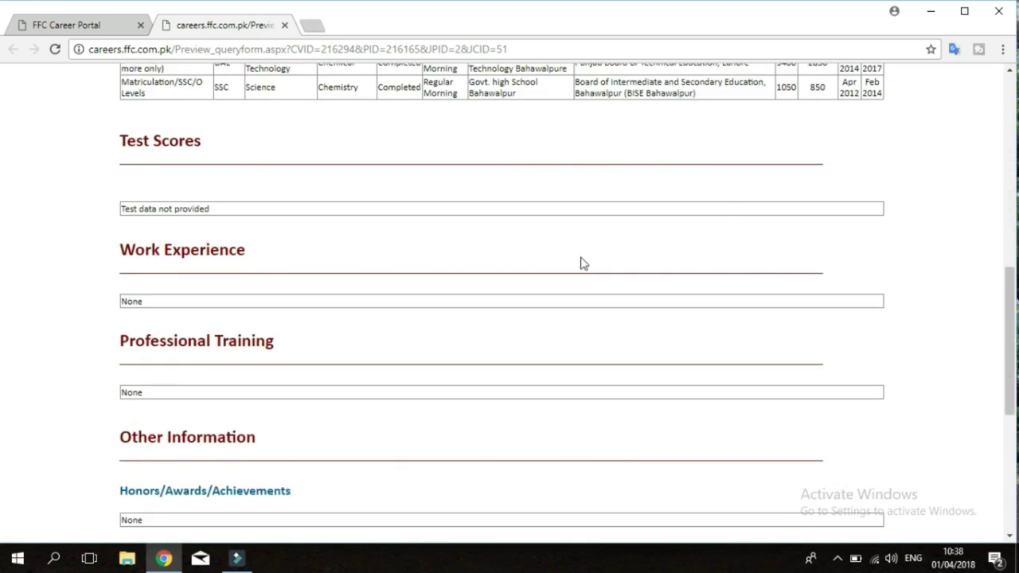
scroll(581, 264, "down", 5)
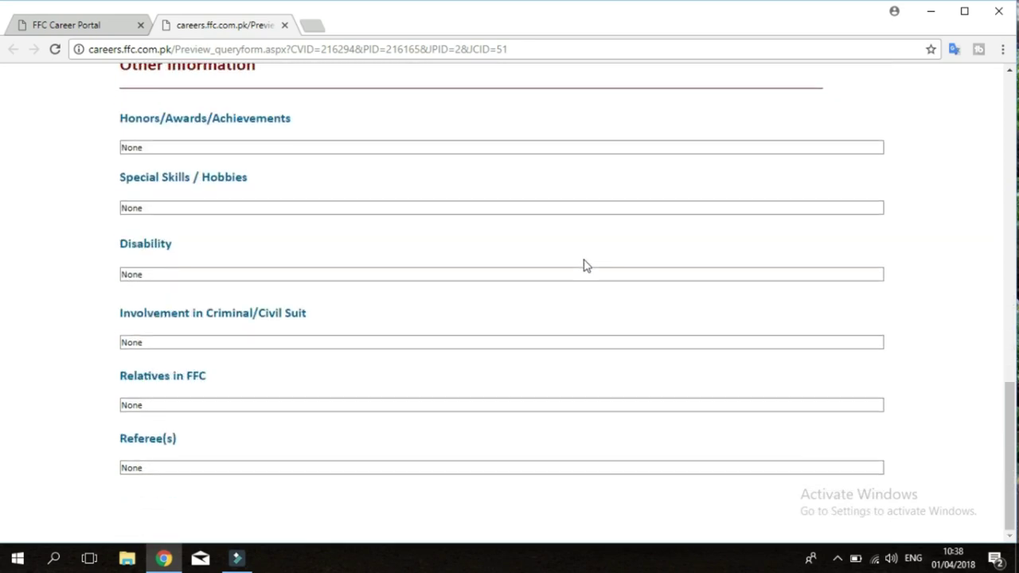
scroll(583, 265, "up", 6)
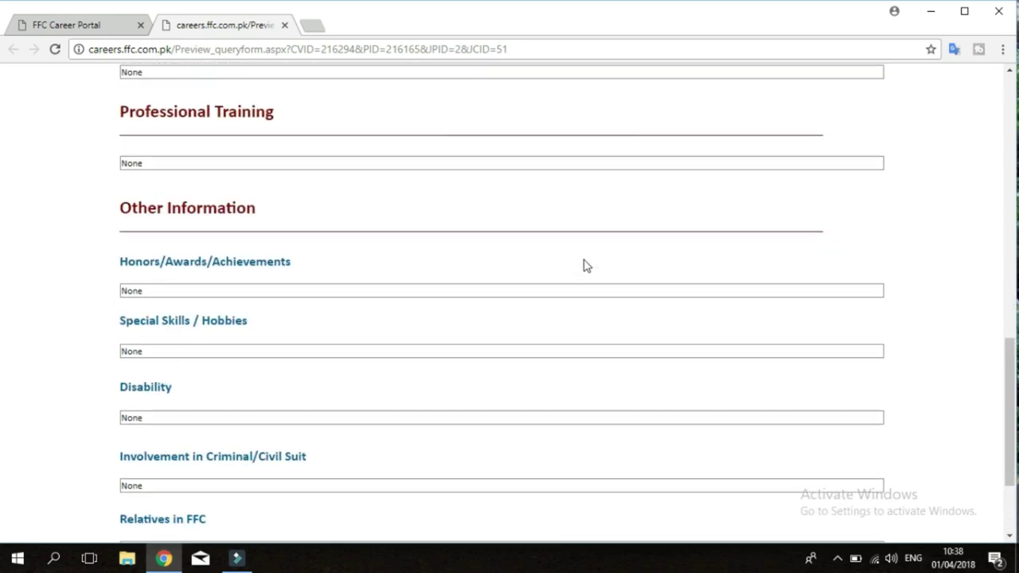
scroll(583, 265, "up", 2)
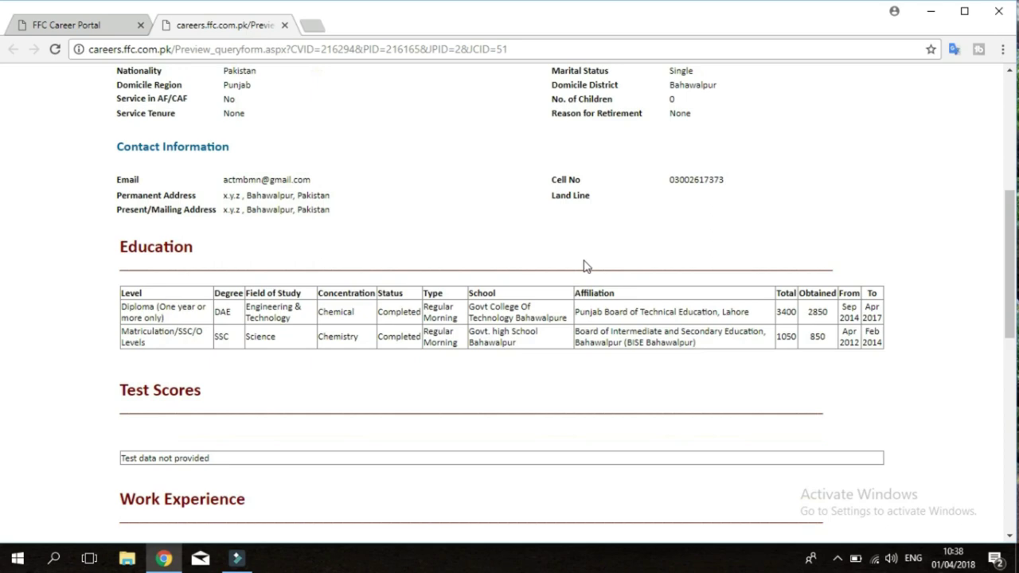
scroll(584, 265, "up", 4)
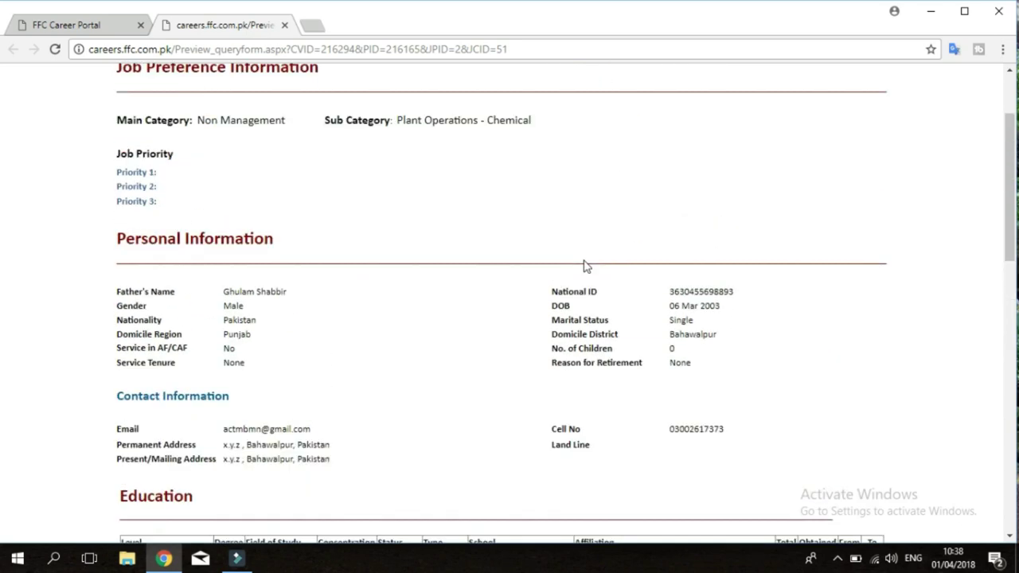
scroll(583, 265, "up", 2)
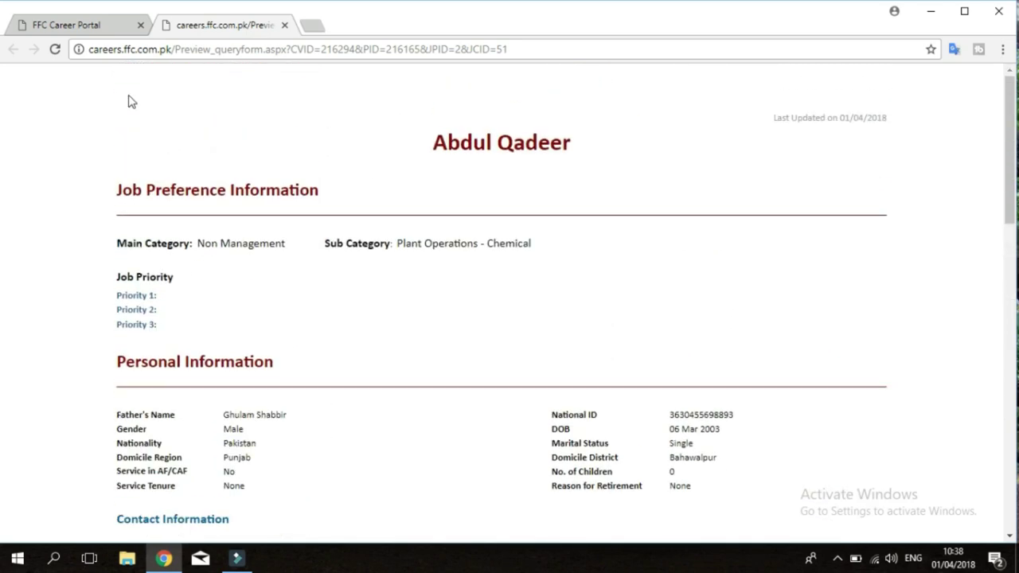
left_click(285, 25)
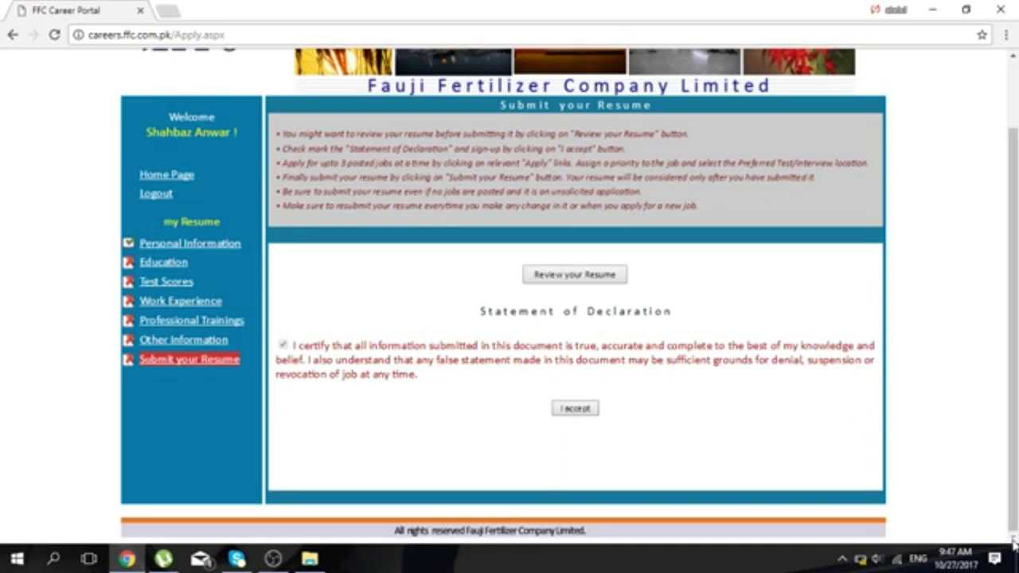
Step: Accept the statement of declaration and bring up the job application and resume submission parts
left_click(578, 413)
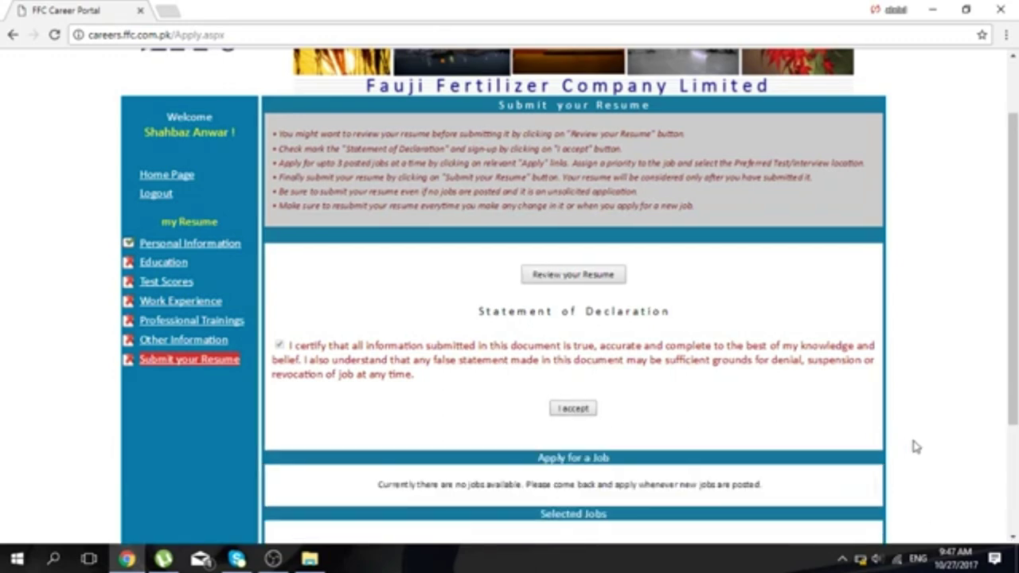
scroll(916, 447, "down", 3)
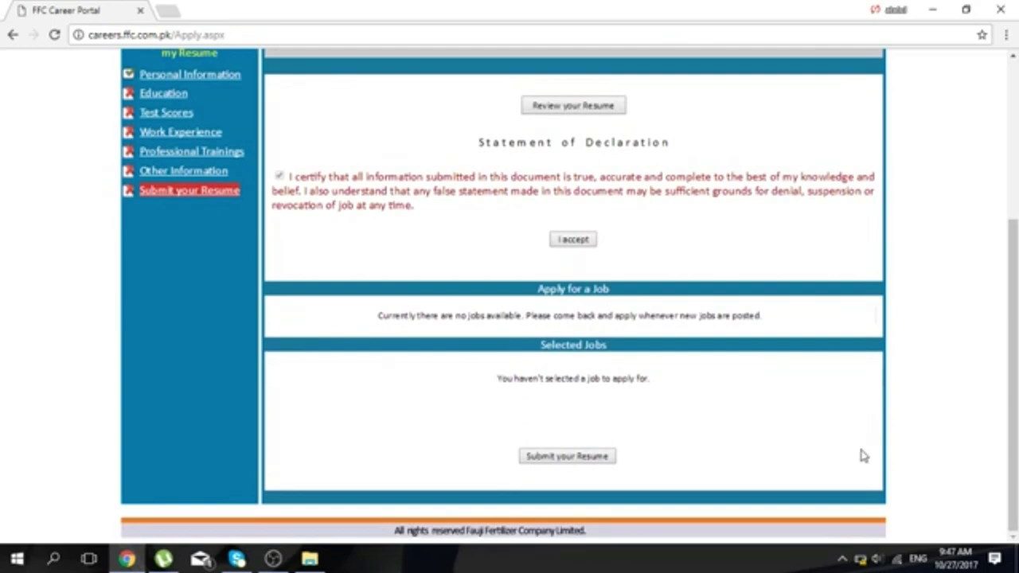